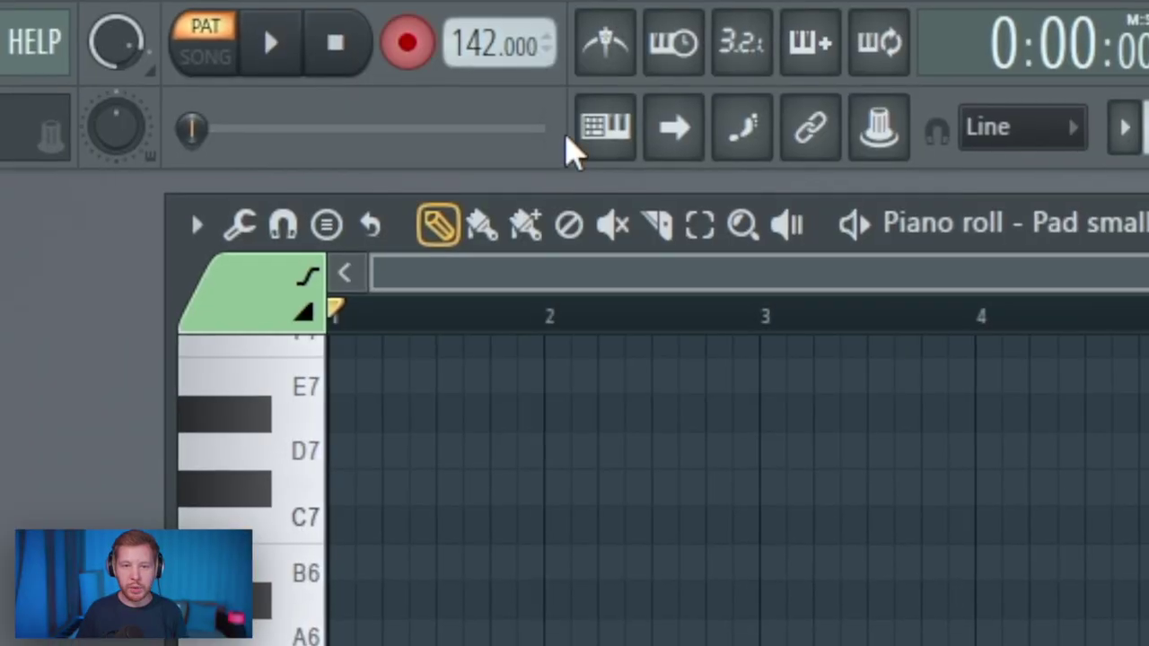
# - Turn on the metronome and wait for input, and record the pad chords F#5-A5-C#6 and B5-D6-F#6
pyautogui.click(603, 38)
pyautogui.click(675, 38)
pyautogui.press('space')
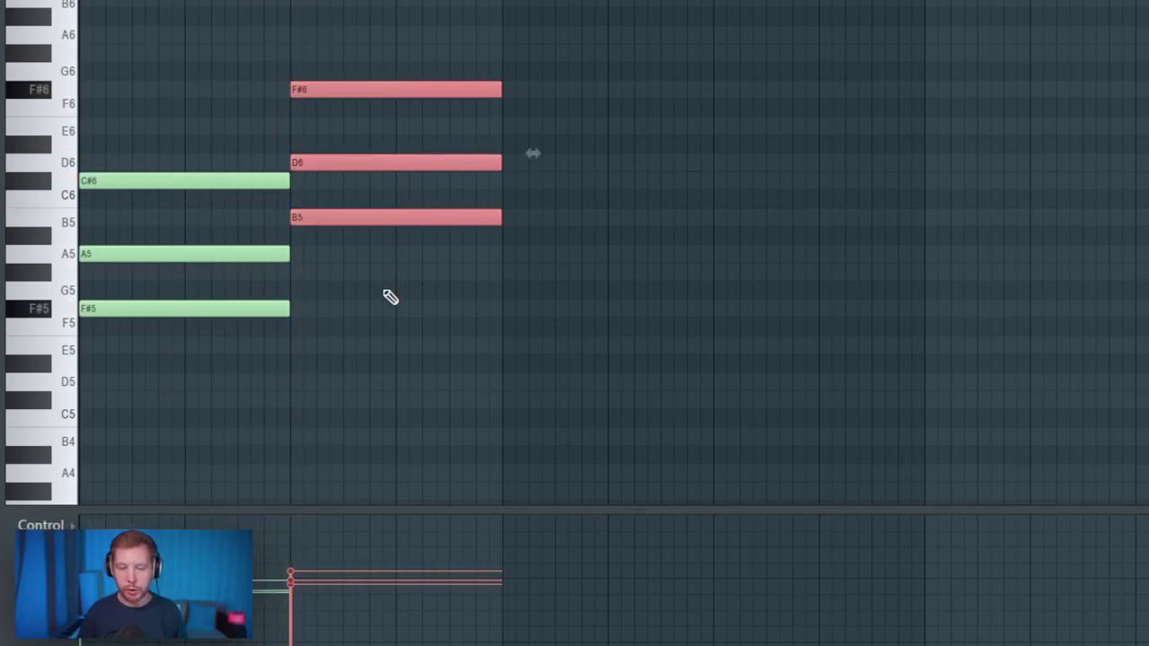
# - Lower the second chord by an octave and copy the root and fifth notes of both chords one octave down
pyautogui.hotkey('ctrl', 'Down')
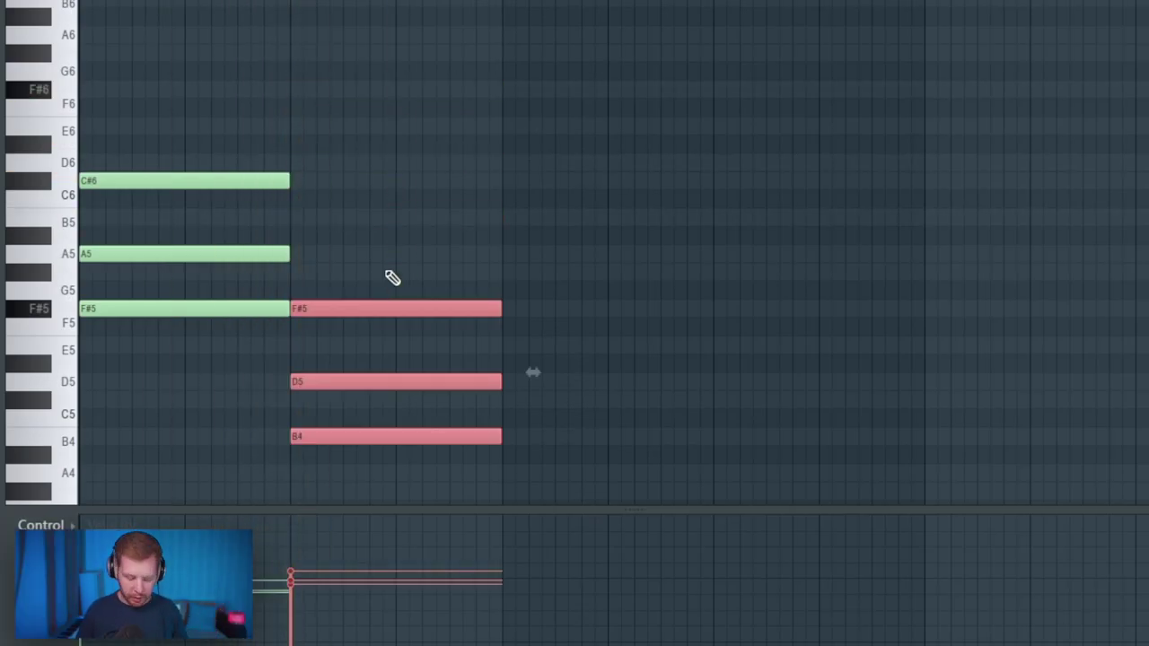
pyautogui.scroll(-3, 390, 272)
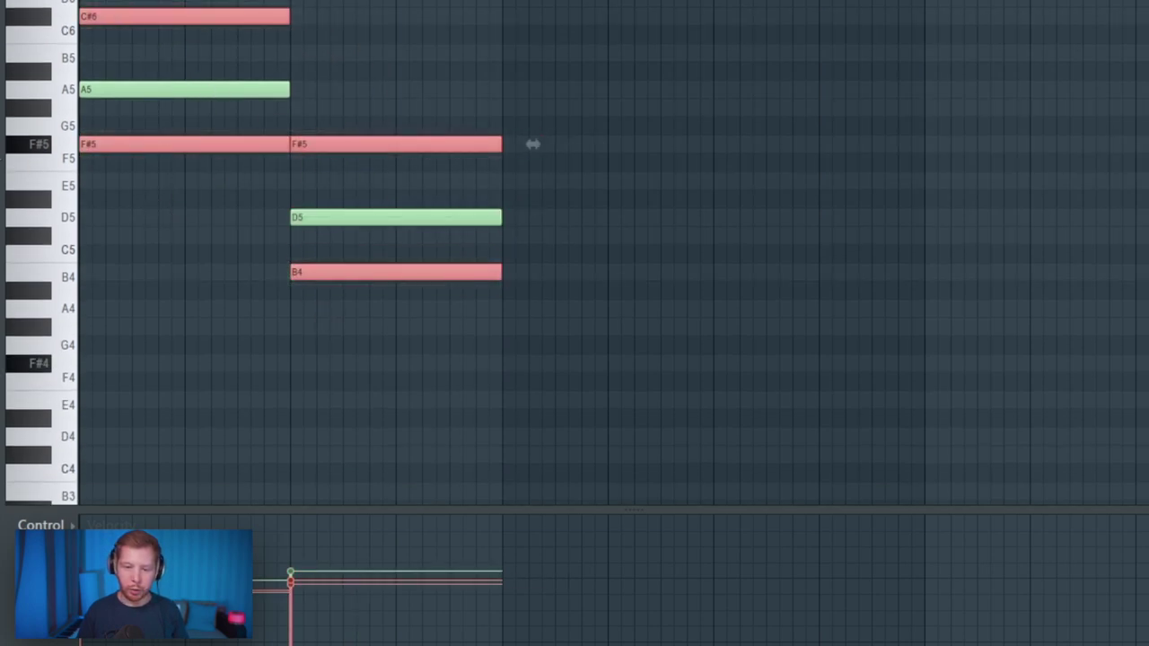
pyautogui.moveTo(533, 144); pyautogui.dragTo(533, 362)
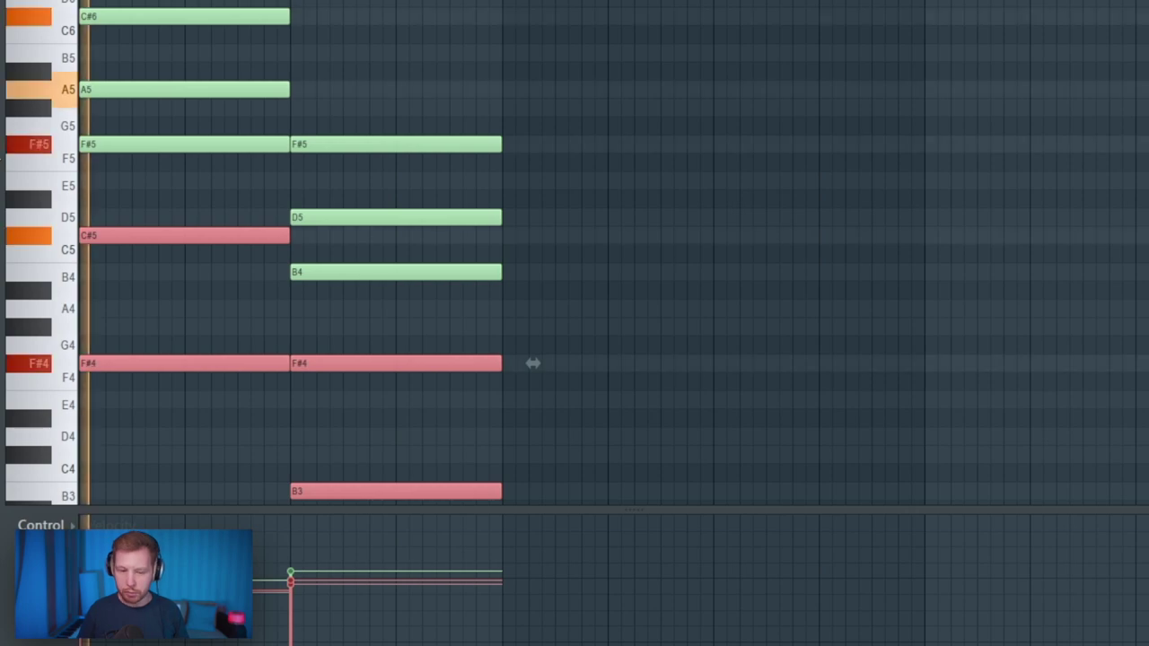
# - Duplicate the chord progression and paste it into the Piano basic channel one octave lower
pyautogui.hotkey('ctrl', 'd')
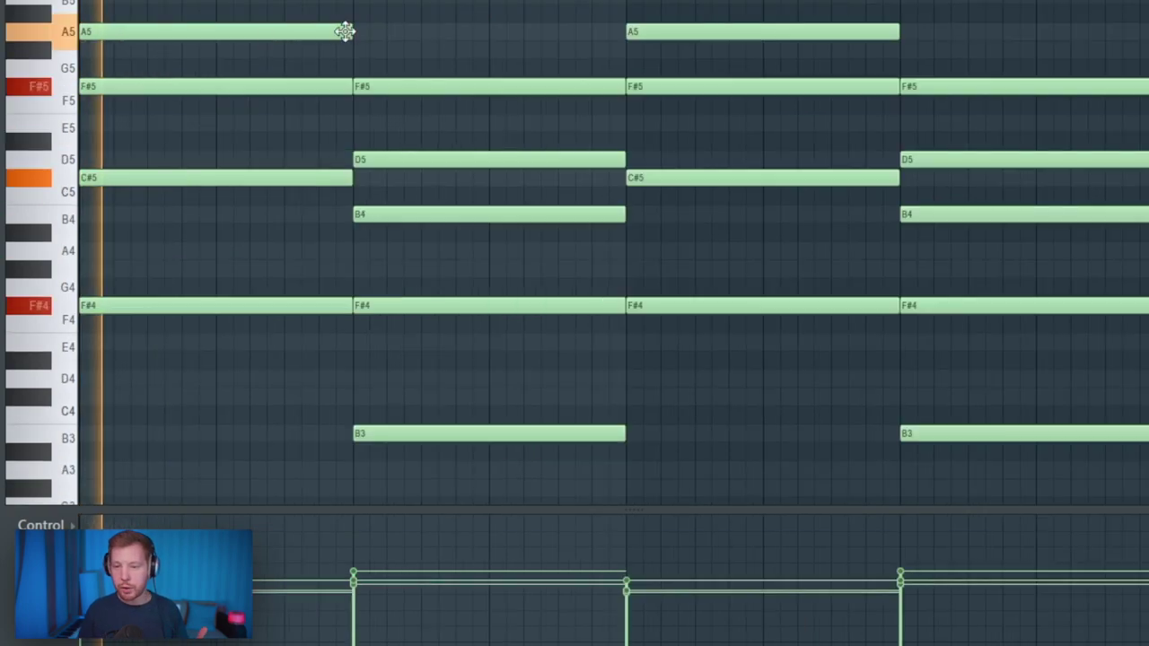
pyautogui.press('F7')
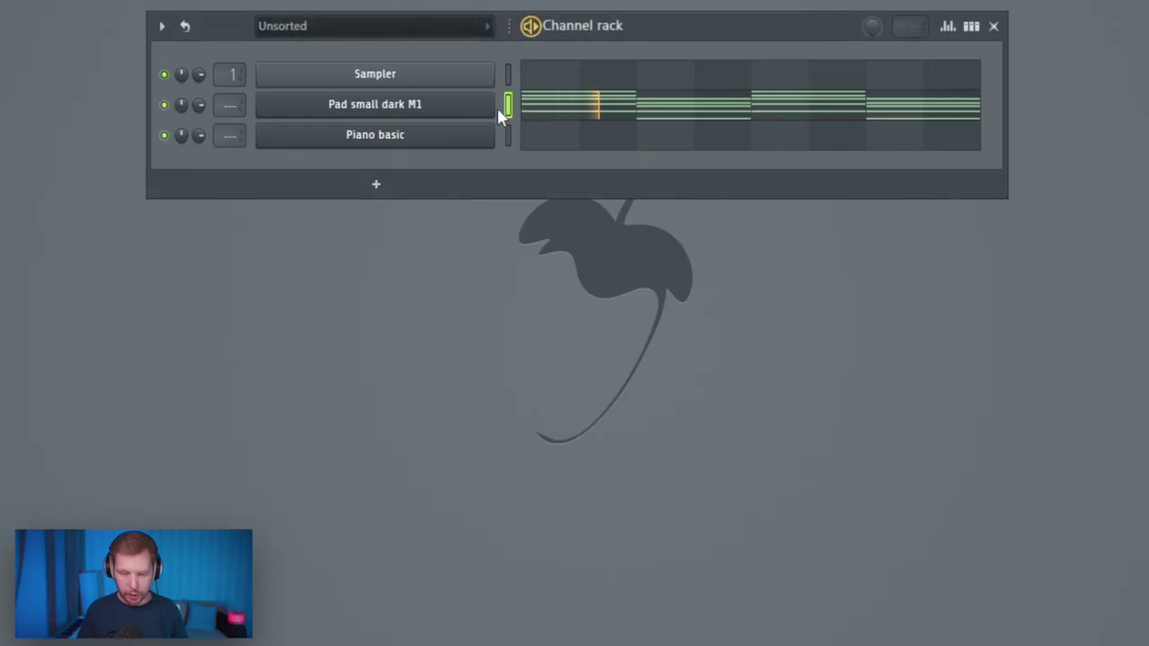
pyautogui.click(507, 138)
pyautogui.hotkey('ctrl', 'v')
pyautogui.click(543, 138)
pyautogui.hotkey('ctrl', 'Down')
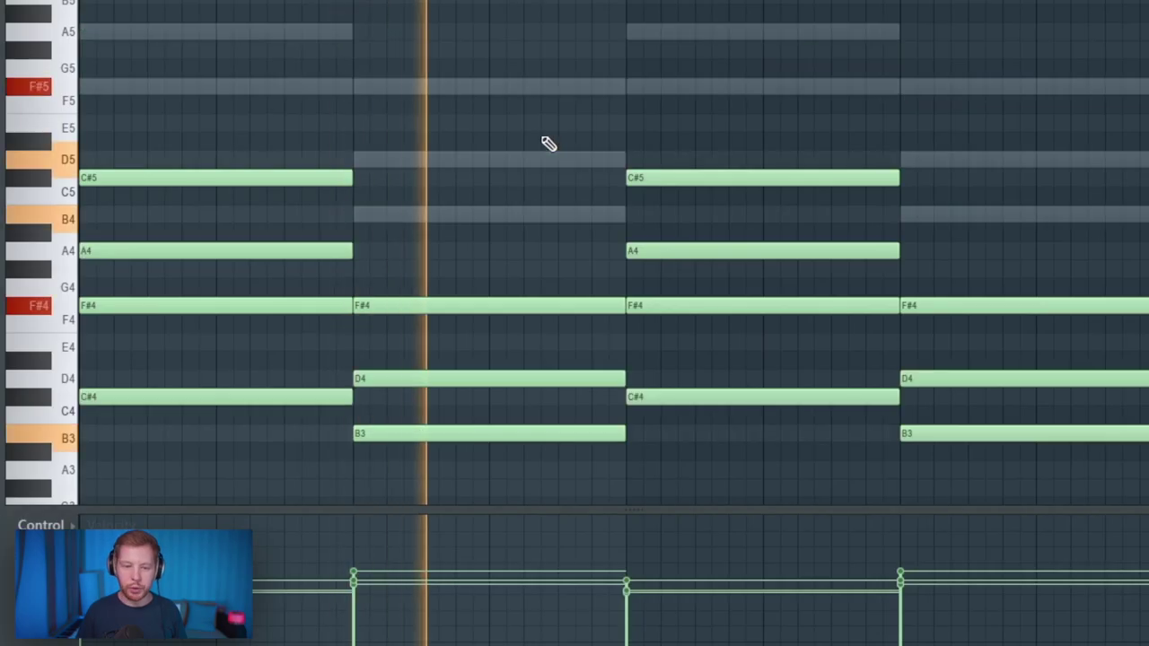
# - Delete the extra low notes C#4, F#3 and B2 from the piano chords
pyautogui.scroll(-3, 494, 166)
pyautogui.rightClick(242, 123)
pyautogui.rightClick(224, 251)
pyautogui.rightClick(404, 379)
pyautogui.rightClick(557, 251)
pyautogui.rightClick(709, 123)
pyautogui.rightClick(790, 251)
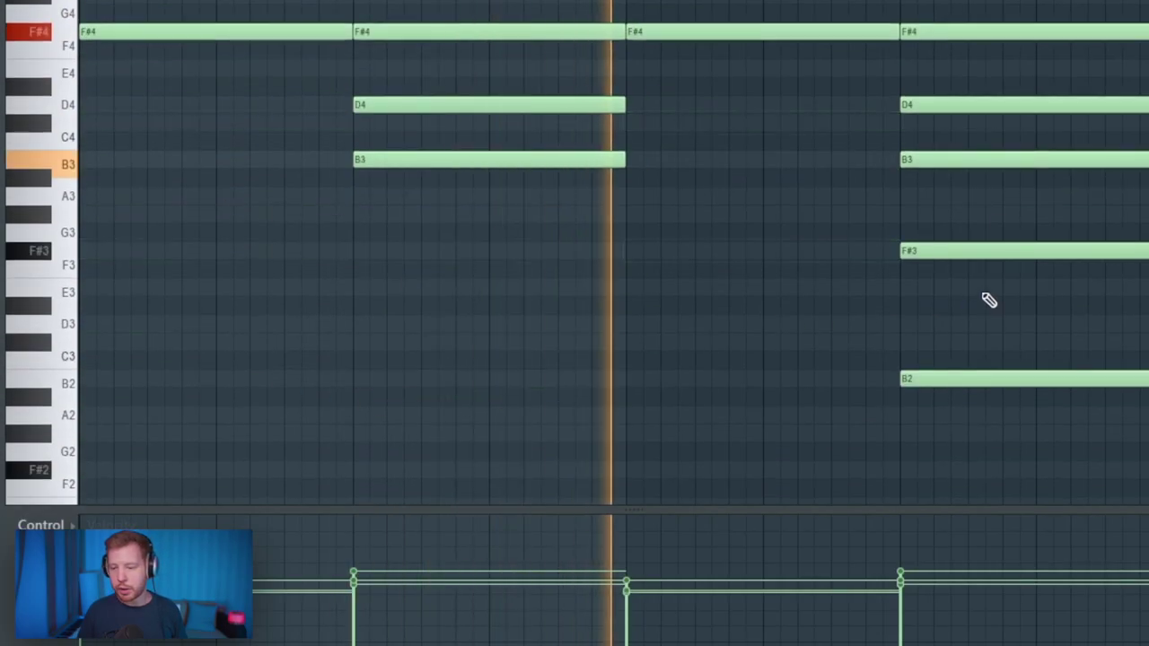
pyautogui.rightClick(974, 252)
pyautogui.rightClick(943, 378)
pyautogui.scroll(3, 776, 296)
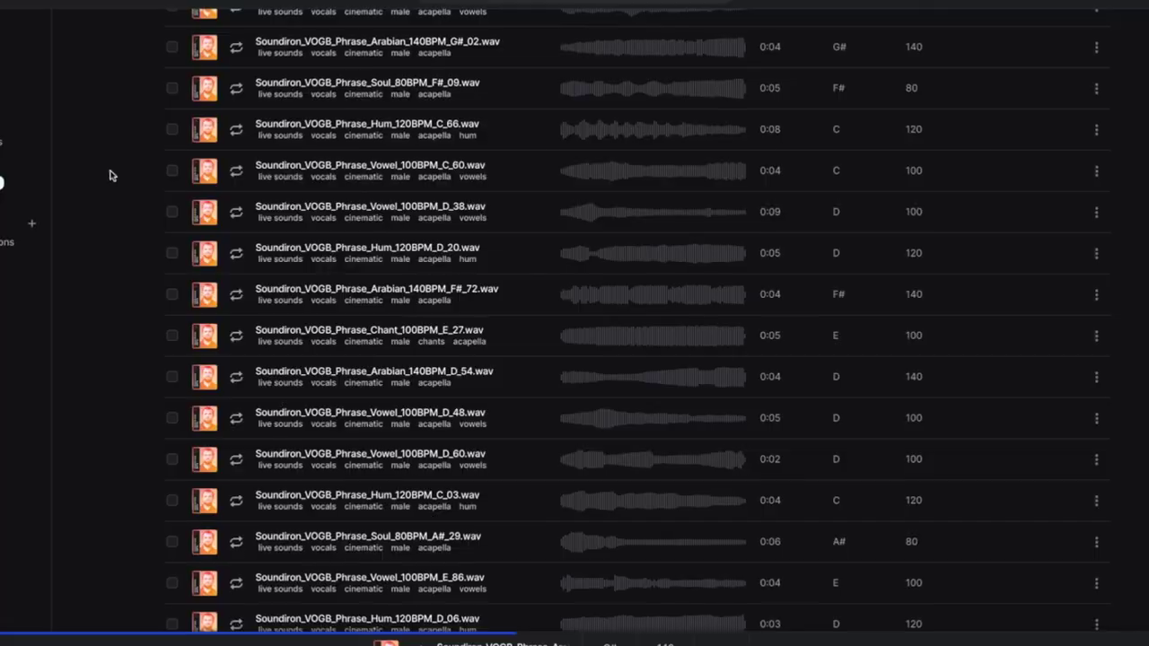
pyautogui.scroll(-12, 108, 175)
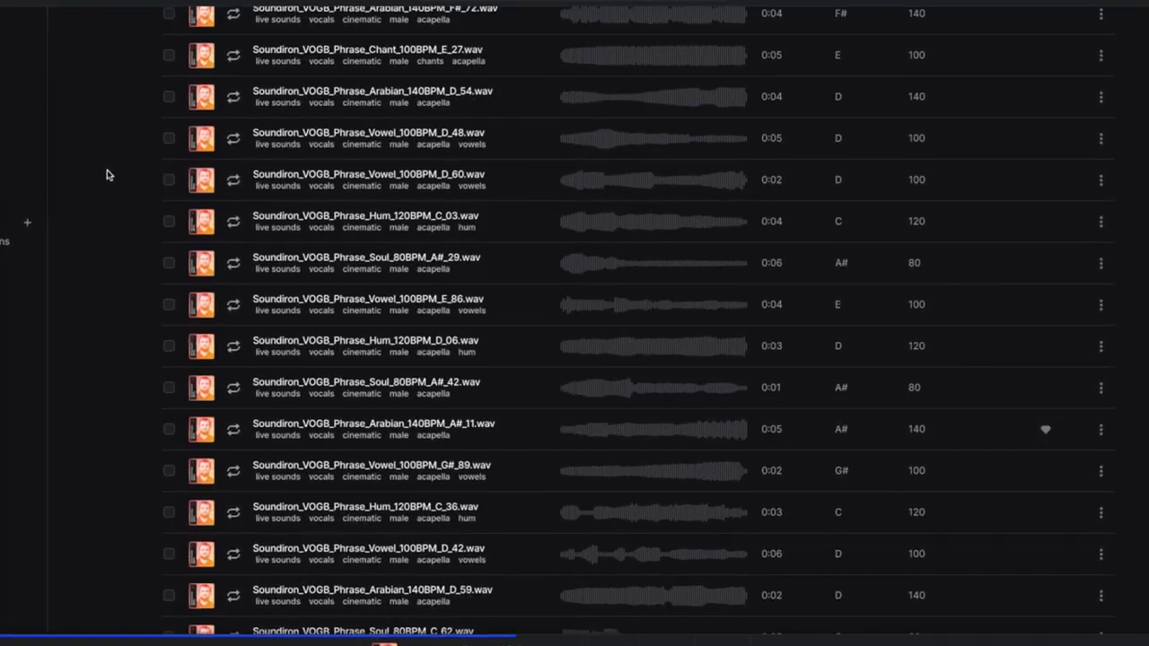
pyautogui.scroll(-5, 101, 170)
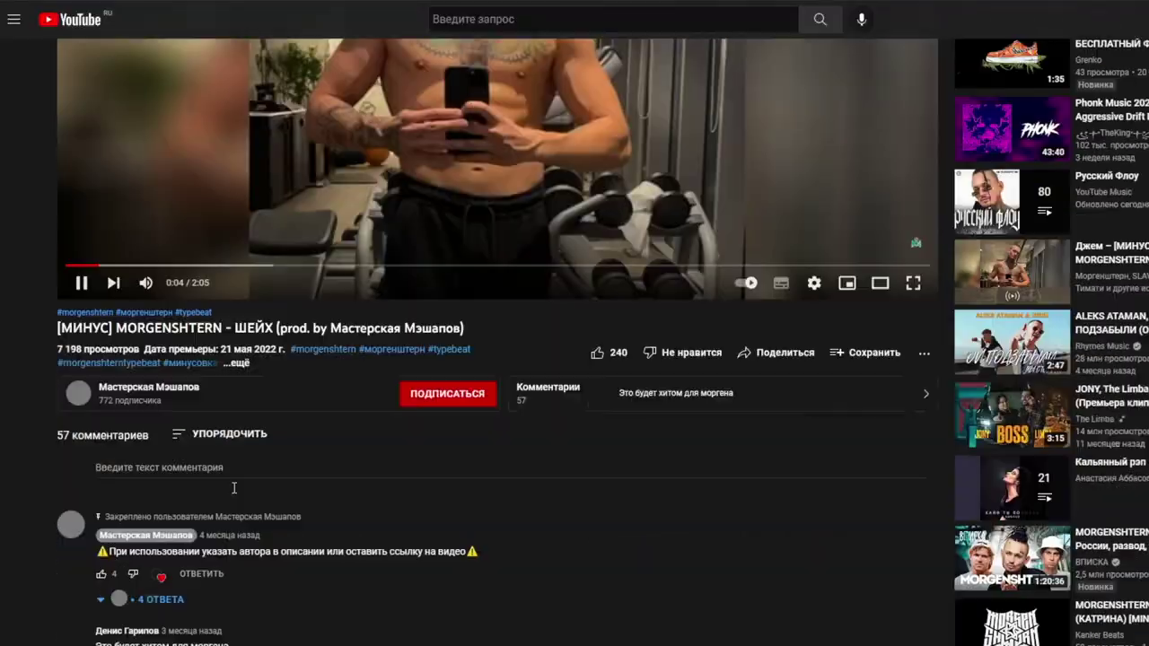
pyautogui.scroll(-15, 224, 489)
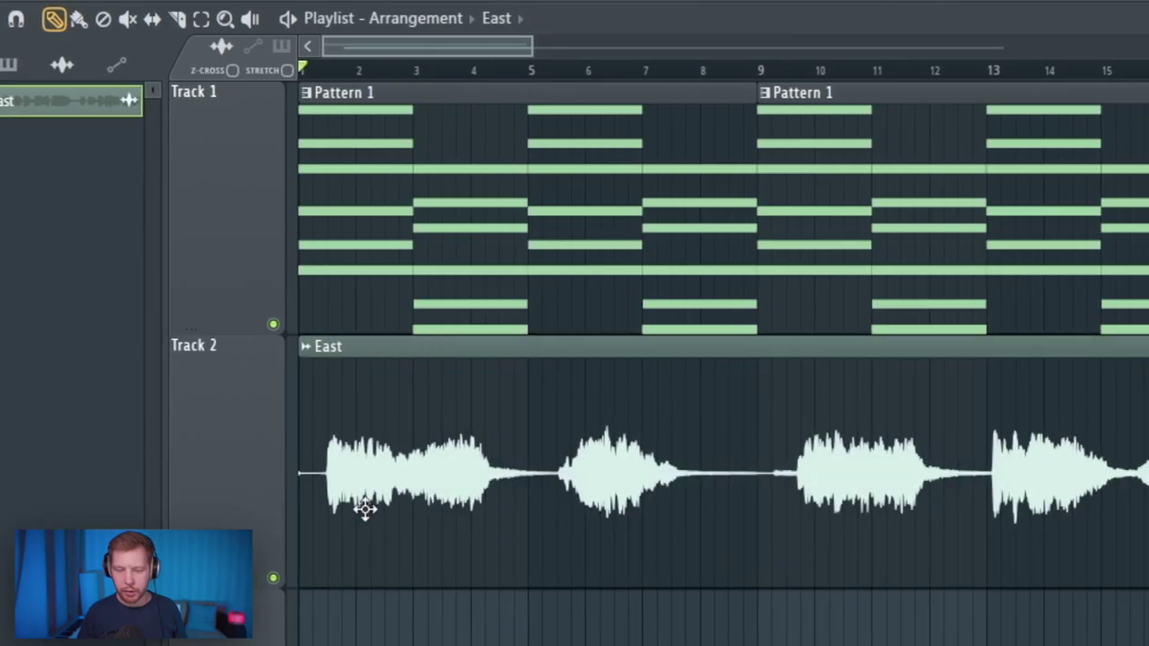
# - Trim the silence before the first phrase of the East vocal clip and shift the clip to start shortly before bar 2
pyautogui.scroll(-3, 468, 639)
pyautogui.scroll(1, 321, 613)
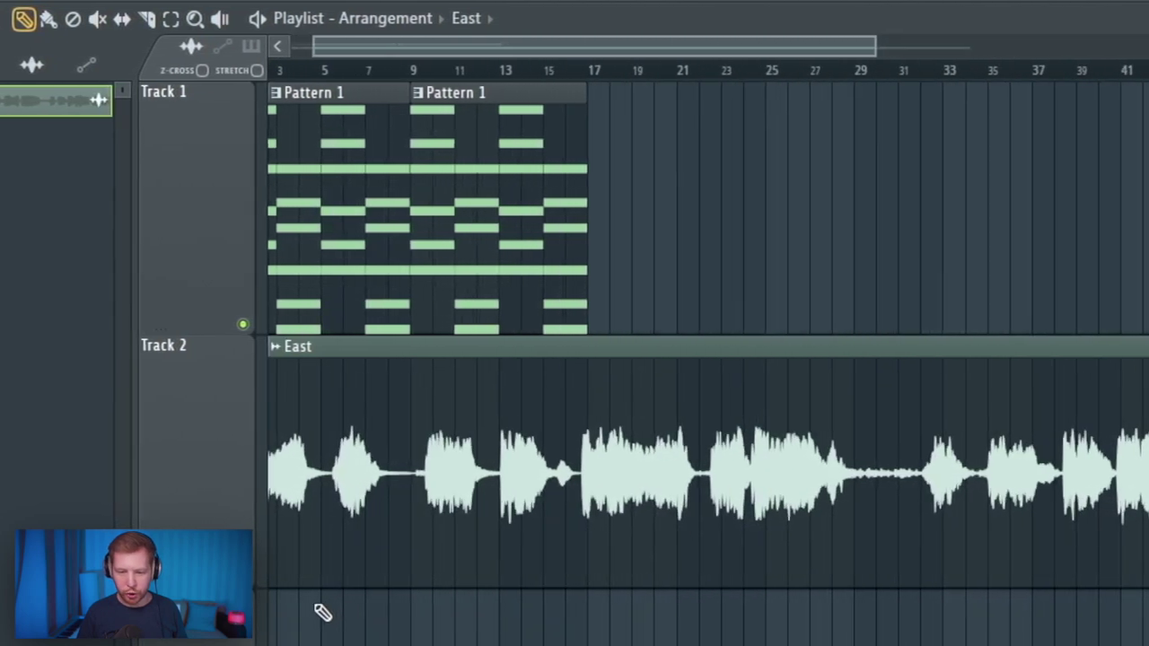
pyautogui.moveTo(324, 434); pyautogui.dragTo(359, 418)
pyautogui.click(139, 18)
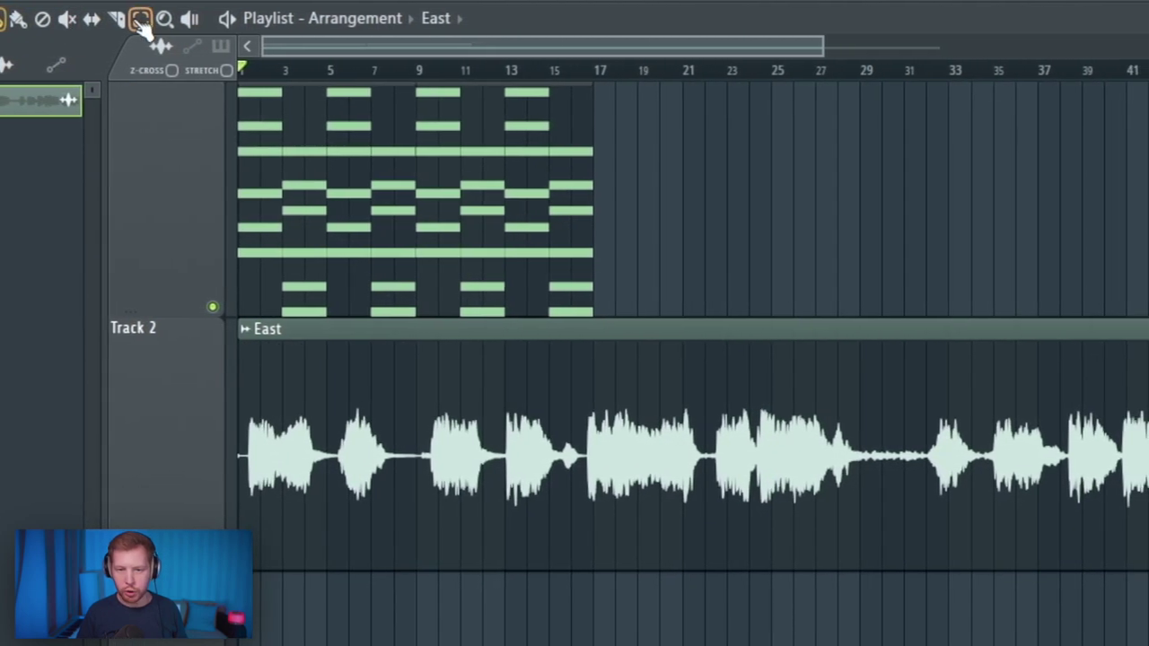
pyautogui.press('space')
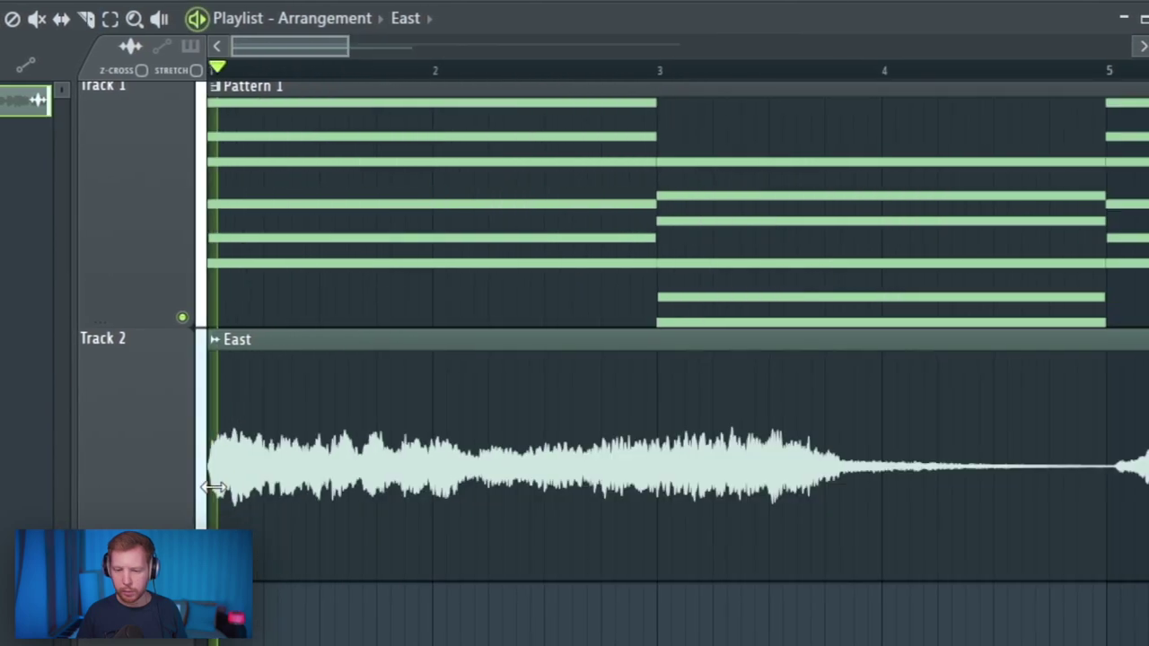
pyautogui.doubleClick(305, 467)
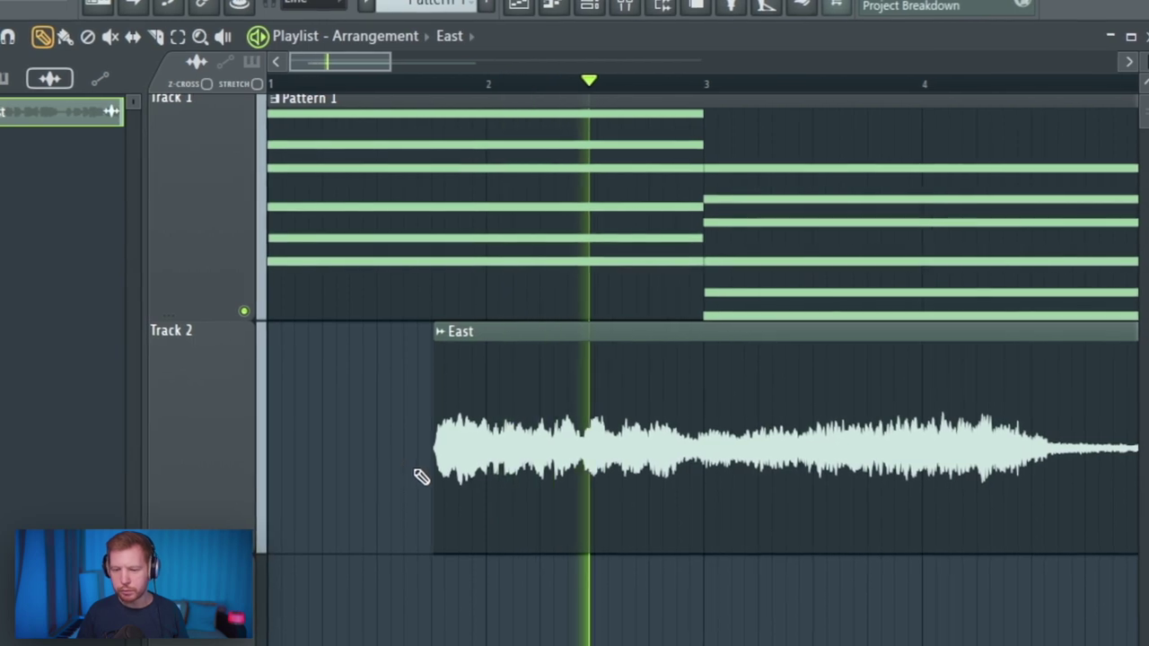
# - Cut the East vocal into separate phrases and move the second phrase to start between bars 5 and 6
pyautogui.scroll(-5, 424, 472)
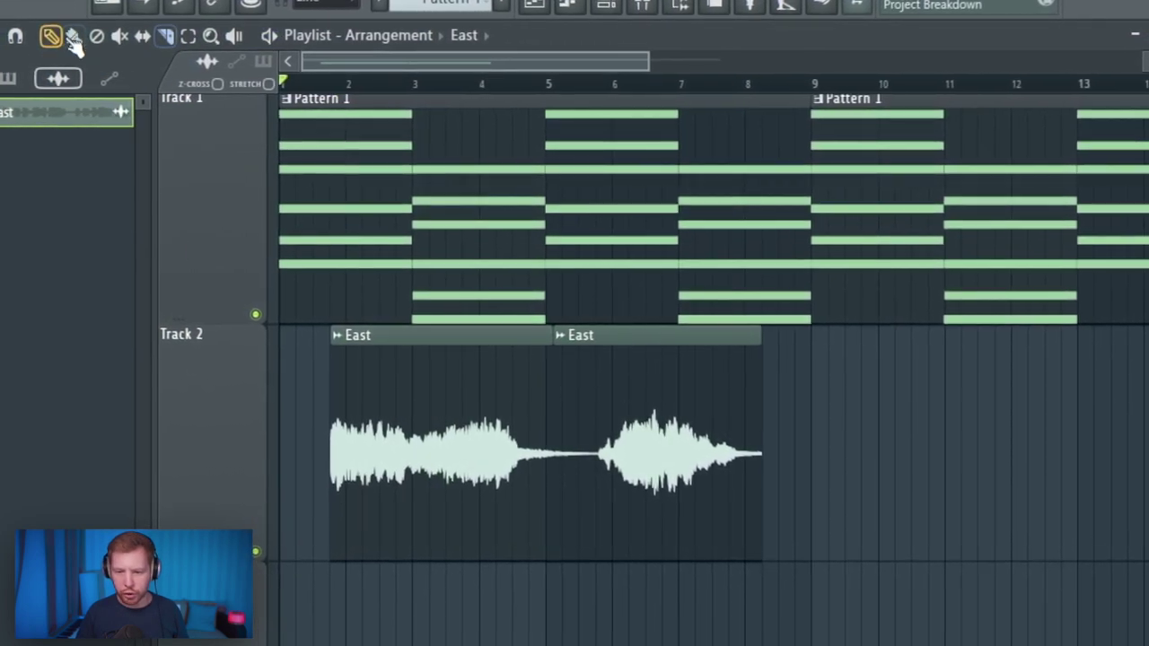
pyautogui.moveTo(679, 401); pyautogui.dragTo(783, 402)
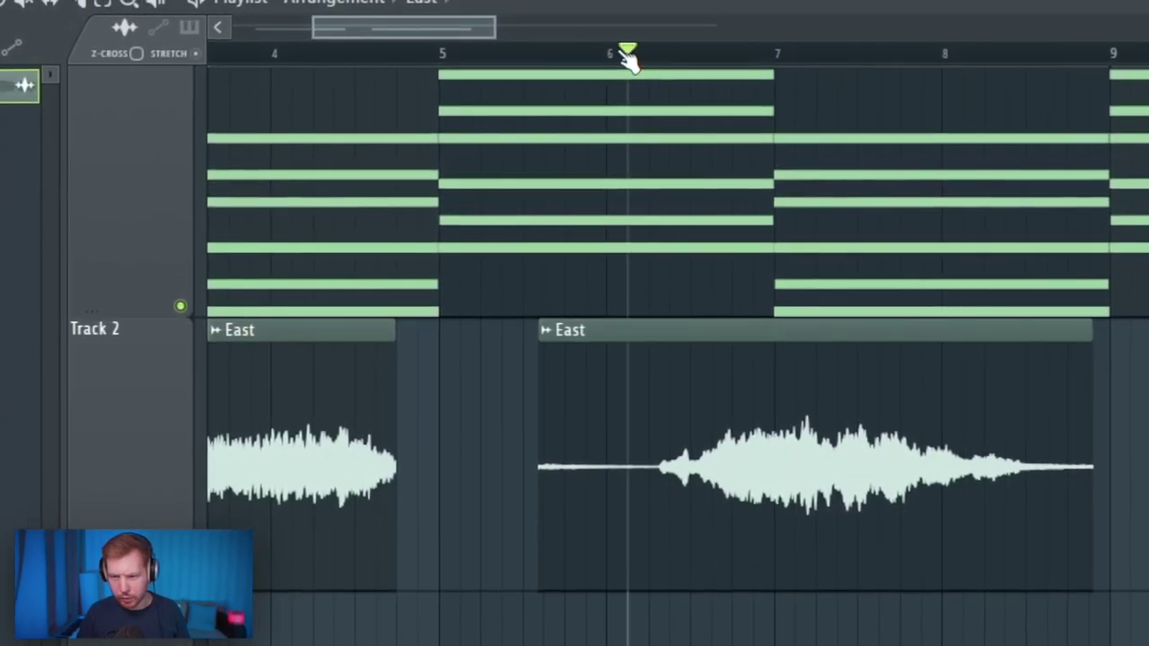
pyautogui.press('space')
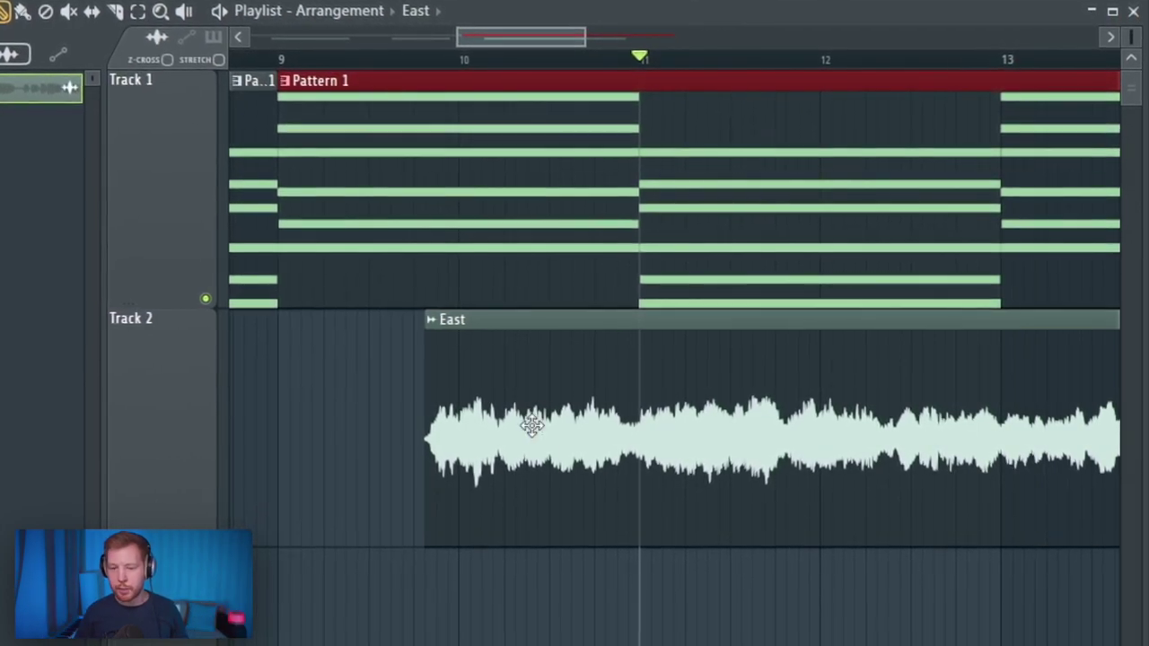
# - Slice the third East vocal phrase at bars 11 and 13 and make it start at bar 10
pyautogui.scroll(3, 763, 471)
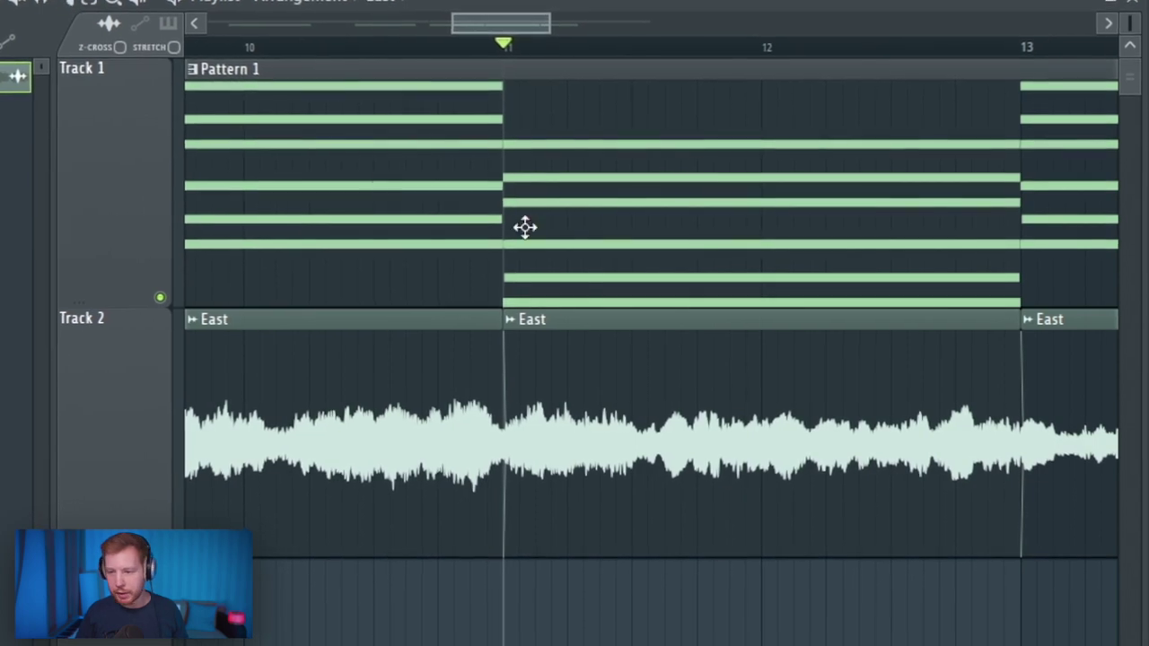
pyautogui.moveTo(744, 409); pyautogui.dragTo(845, 393)
pyautogui.moveTo(328, 552); pyautogui.dragTo(461, 561)
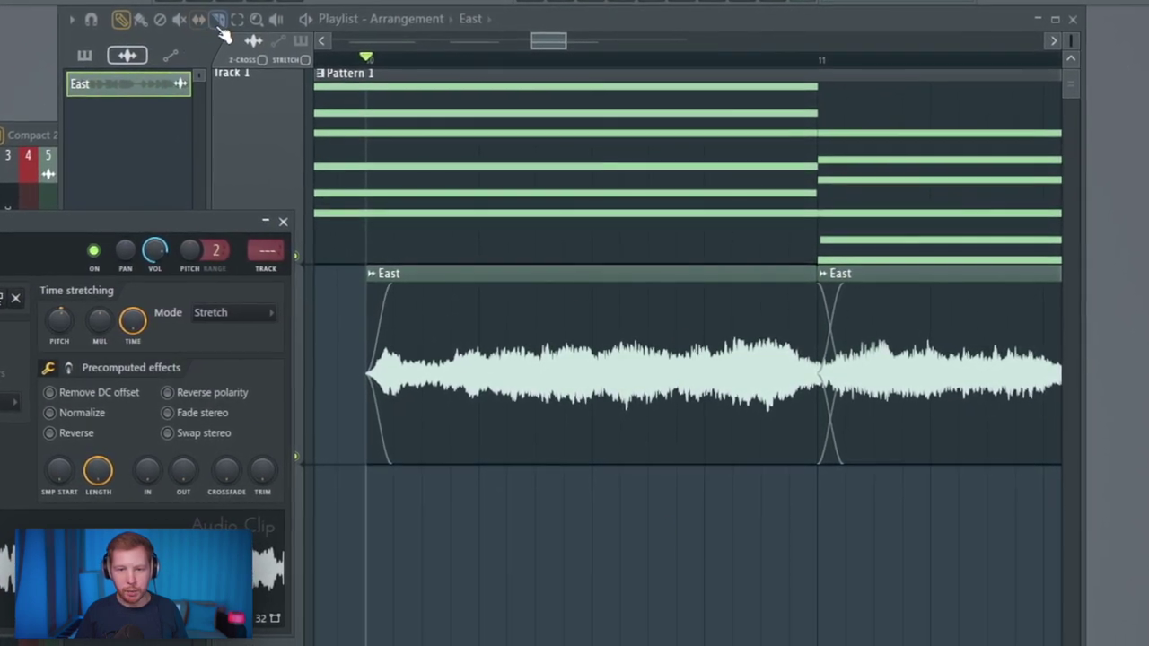
# - Slice the East vocal between bars 10 and 11 into four quarter-bar pieces, shorten them for a stutter and play it back
pyautogui.click(234, 30)
pyautogui.click(477, 297)
pyautogui.click(591, 307)
pyautogui.click(707, 332)
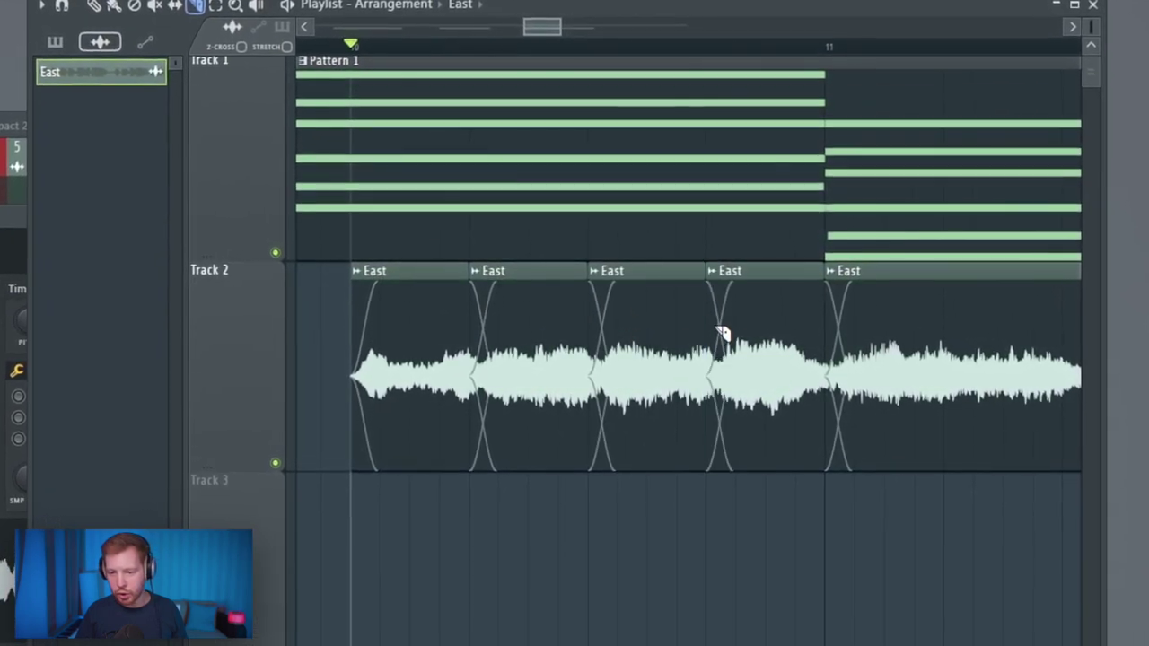
pyautogui.click(88, 5)
pyautogui.moveTo(363, 334); pyautogui.dragTo(801, 403)
pyautogui.press('space')
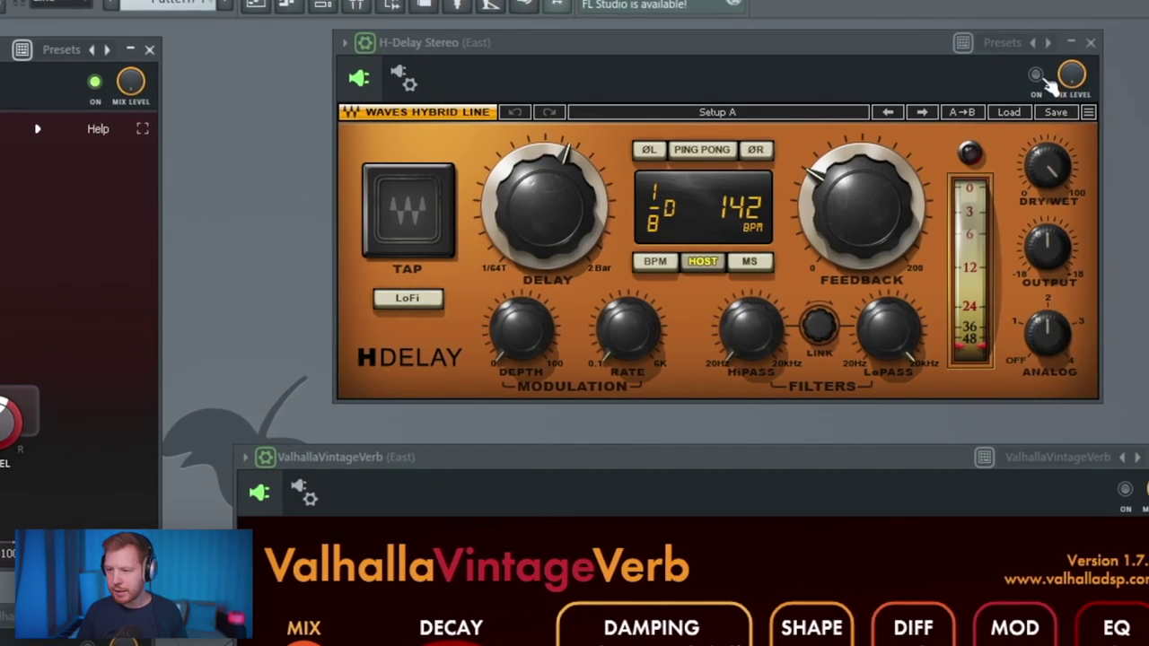
# - Set the vocal's H-Delay to a 1/8 ping pong delay with a lower dry/wet mix and a raised high-pass filter
pyautogui.moveTo(559, 205); pyautogui.dragTo(556, 225)
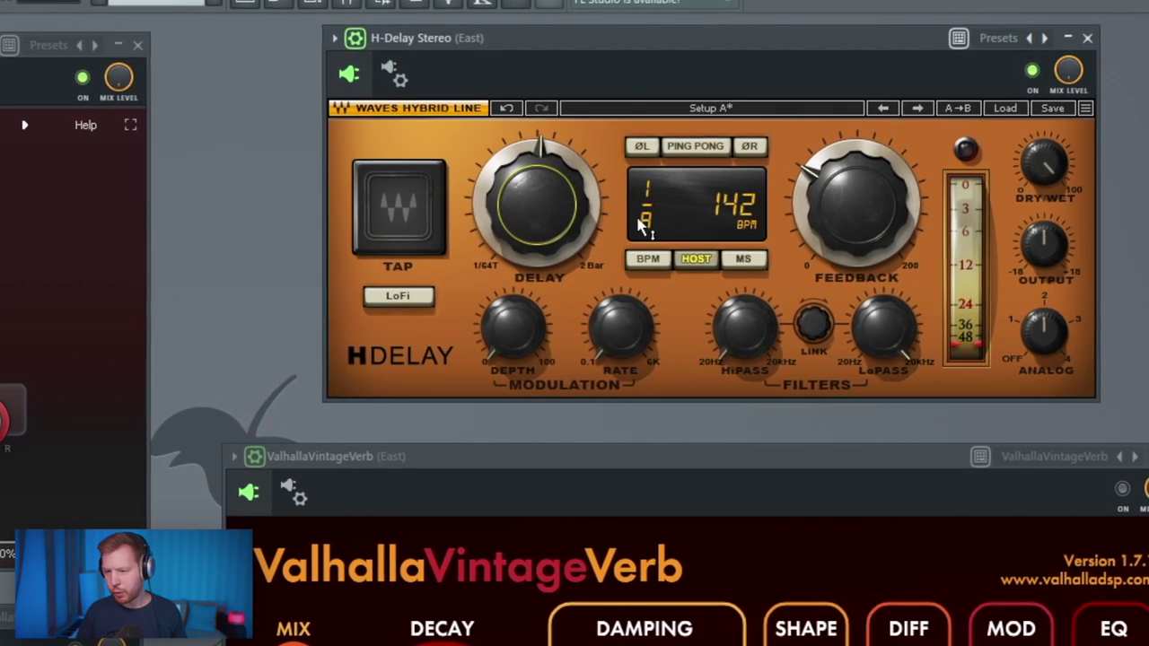
pyautogui.click(693, 145)
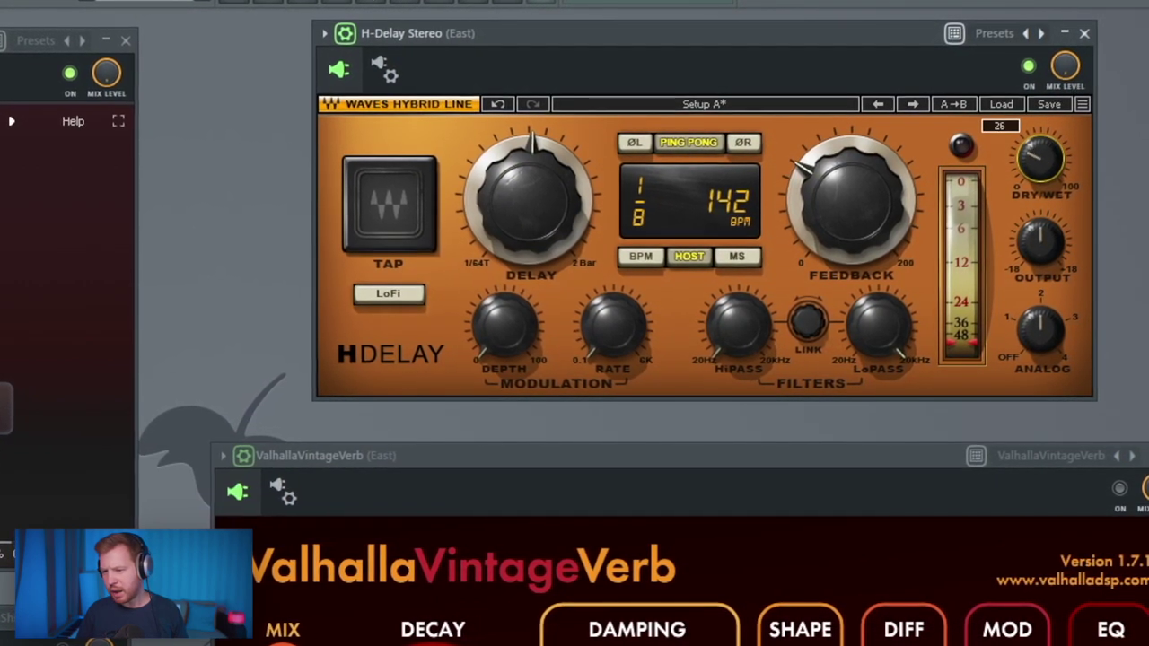
pyautogui.moveTo(1044, 162); pyautogui.dragTo(1044, 170)
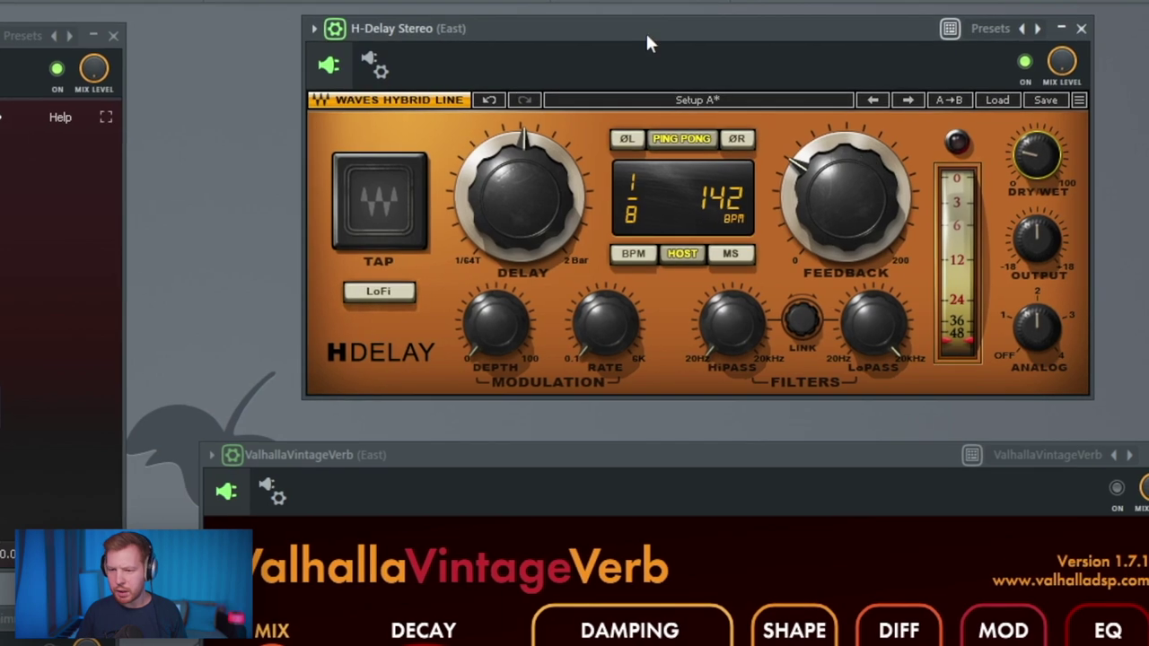
pyautogui.moveTo(736, 334); pyautogui.dragTo(734, 325)
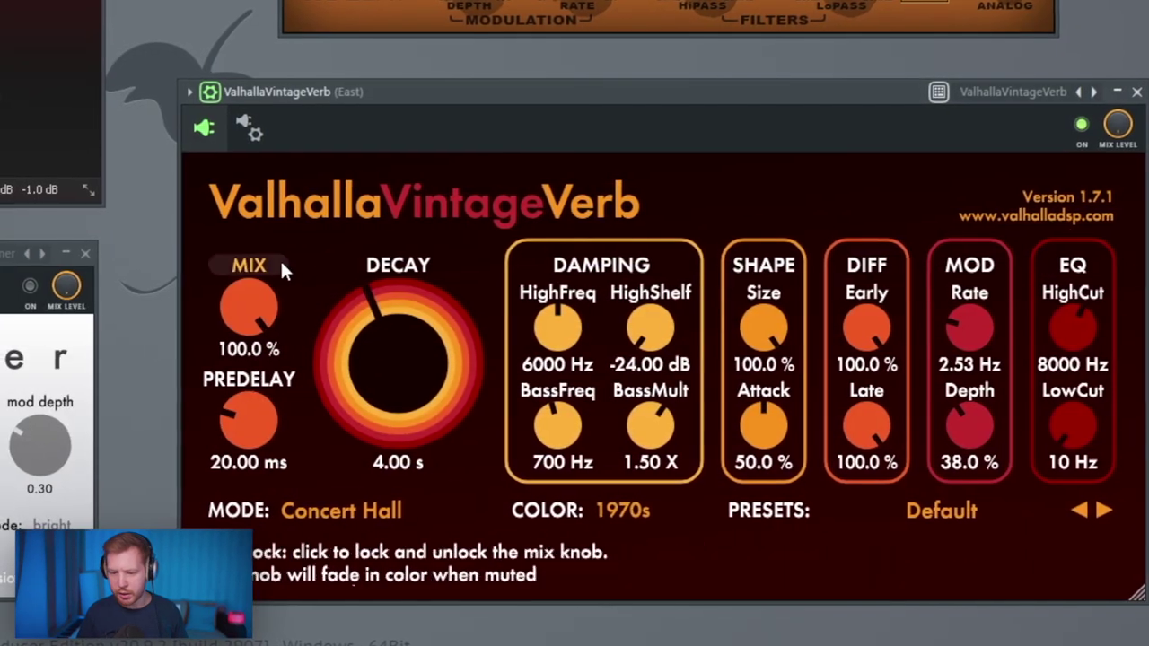
# - Set the VintageVerb on the East vocal to a 16.8% mix and a 330 Hz low cut
pyautogui.moveTo(280, 269); pyautogui.dragTo(631, 459)
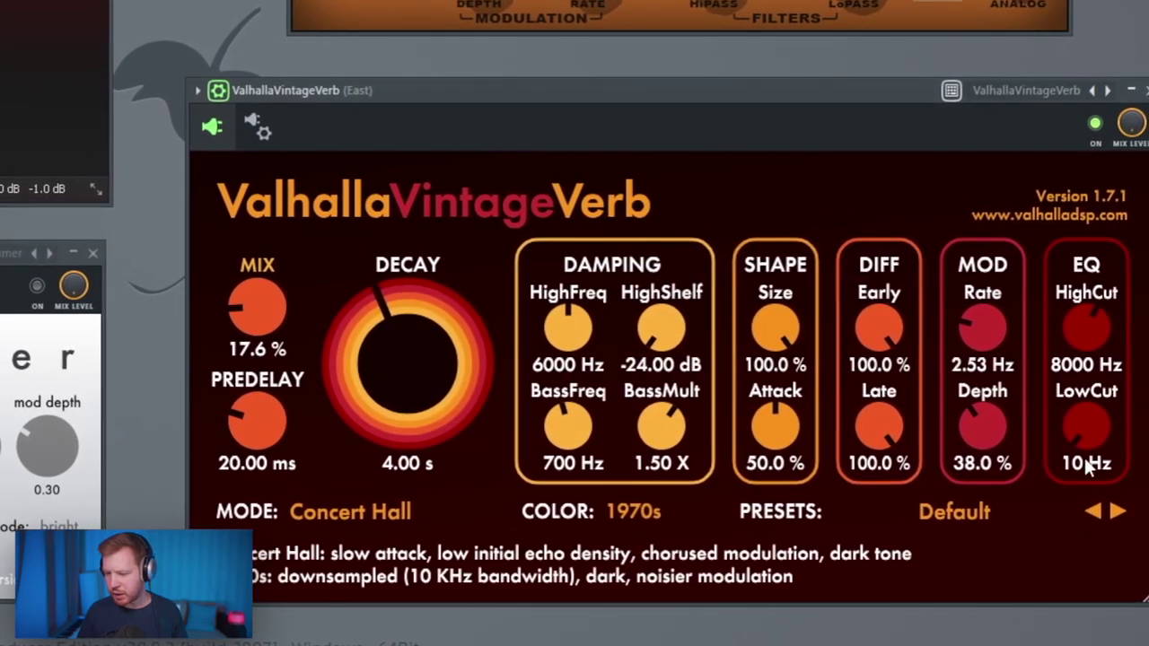
pyautogui.moveTo(1072, 453); pyautogui.dragTo(1099, 386)
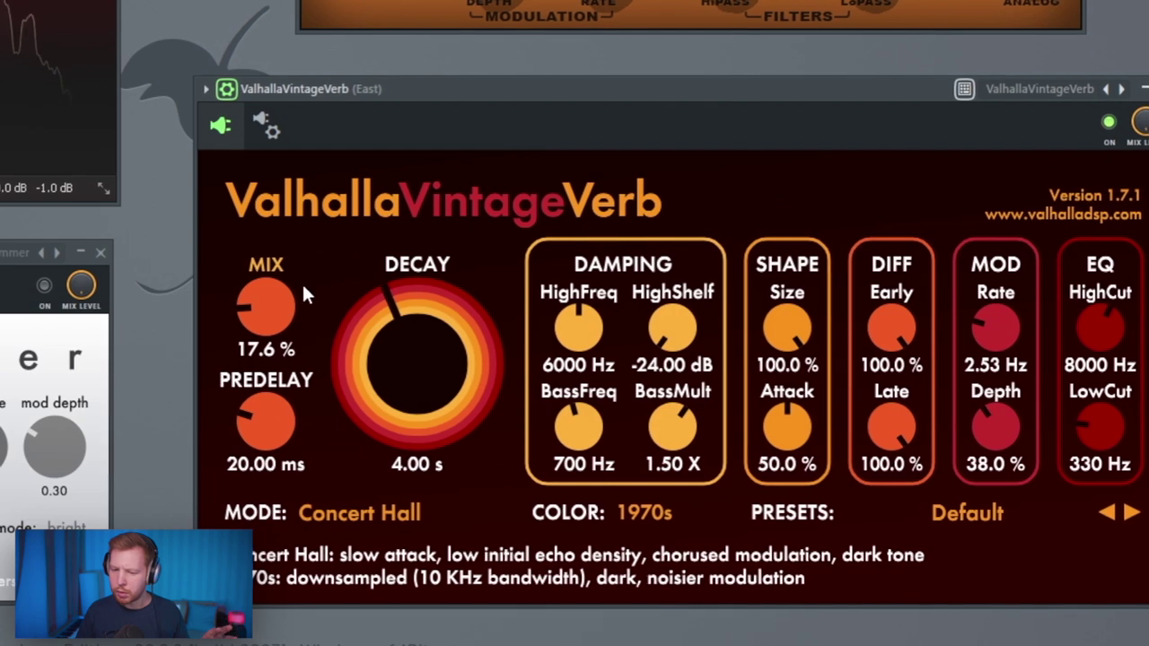
pyautogui.moveTo(275, 302)
pyautogui.mouseDown()
pyautogui.moveTo(281, 288)
pyautogui.moveTo(251, 316)
pyautogui.moveTo(285, 320)
pyautogui.mouseUp()
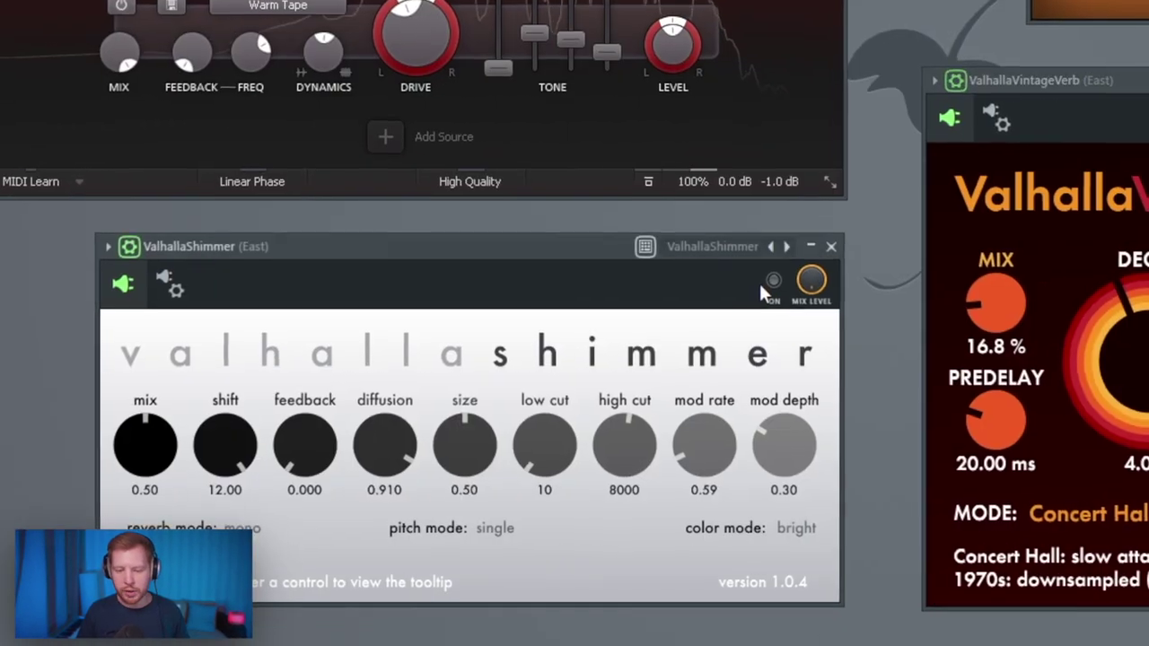
# - Load the BrightHall preset in the East vocal's ValhallaShimmer and lower its mix
pyautogui.rightClick(786, 246)
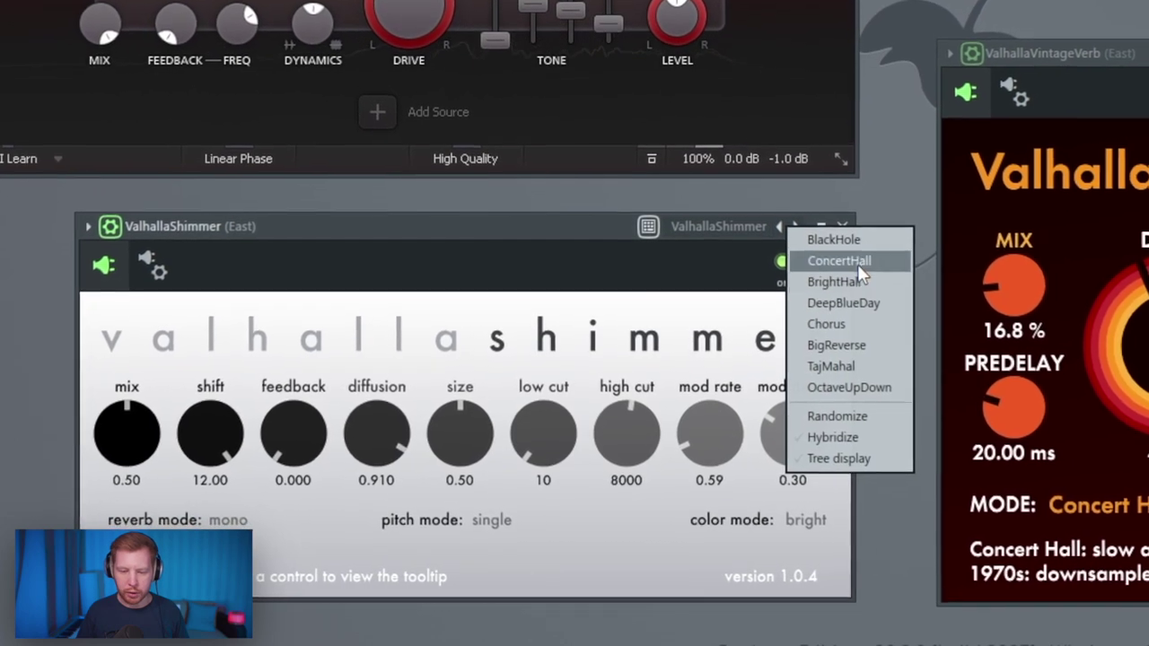
pyautogui.click(840, 286)
pyautogui.moveTo(120, 429); pyautogui.dragTo(121, 492)
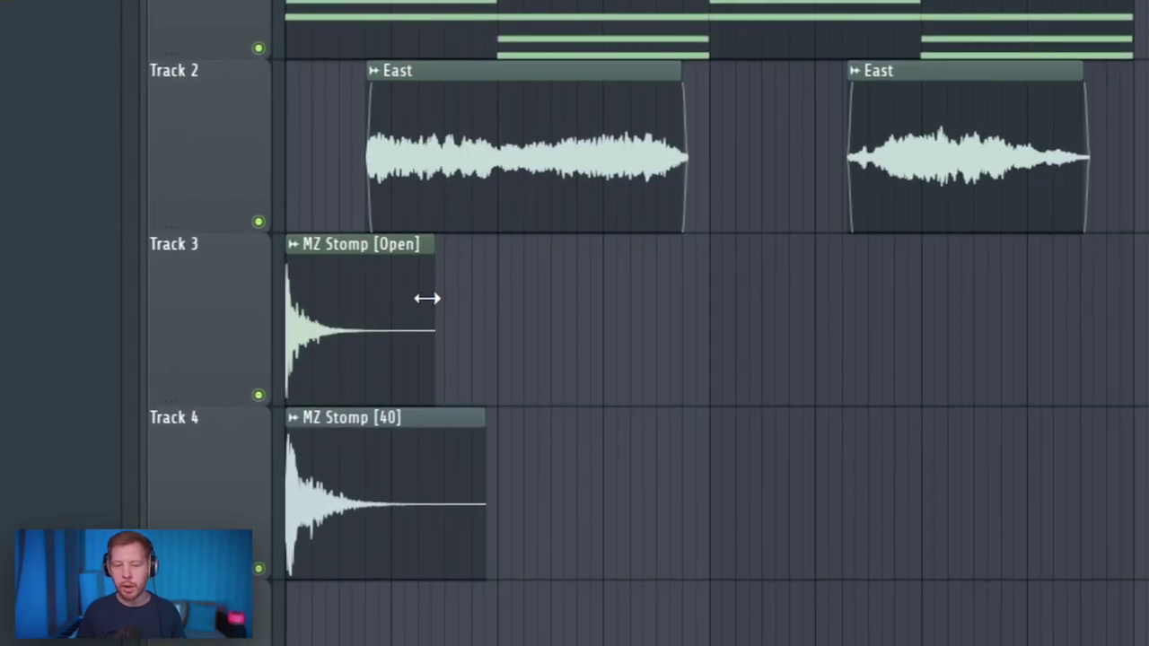
# - Play the stomp samples, then raise the low cut and reduce the mix of the Stomp channel's VintageVerb
pyautogui.press('space')
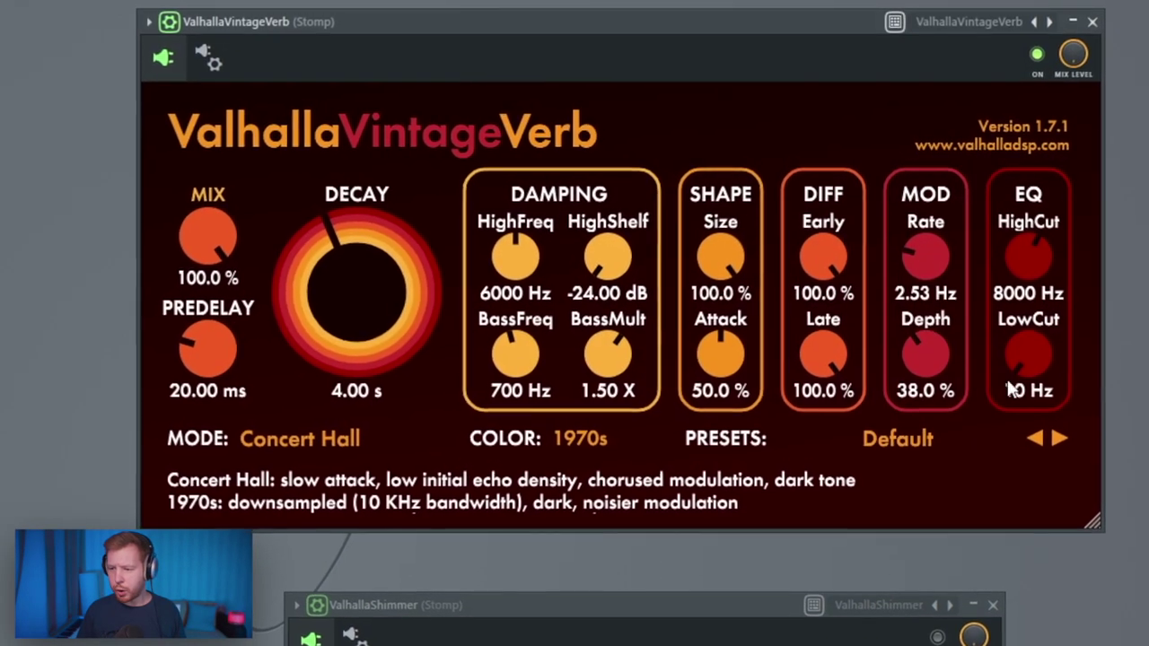
pyautogui.moveTo(1029, 377); pyautogui.dragTo(1033, 239)
pyautogui.moveTo(193, 250); pyautogui.dragTo(187, 377)
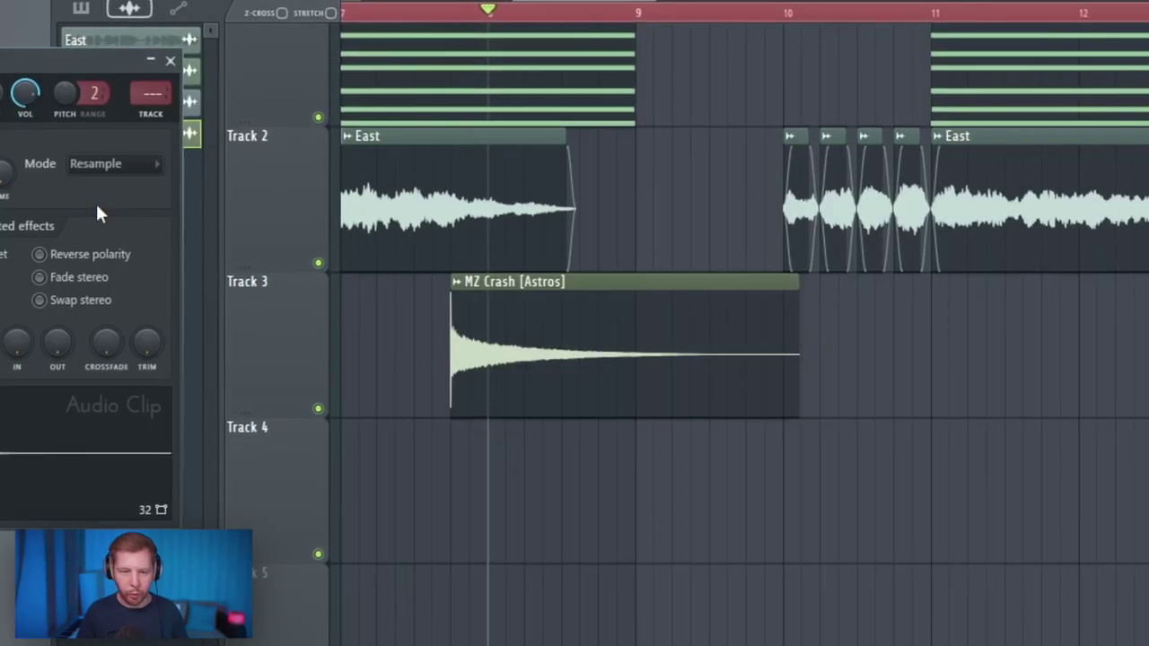
# - Reverse the MZ Crash [Astros] sample in its audio clip settings
pyautogui.moveTo(18, 64); pyautogui.dragTo(705, 176)
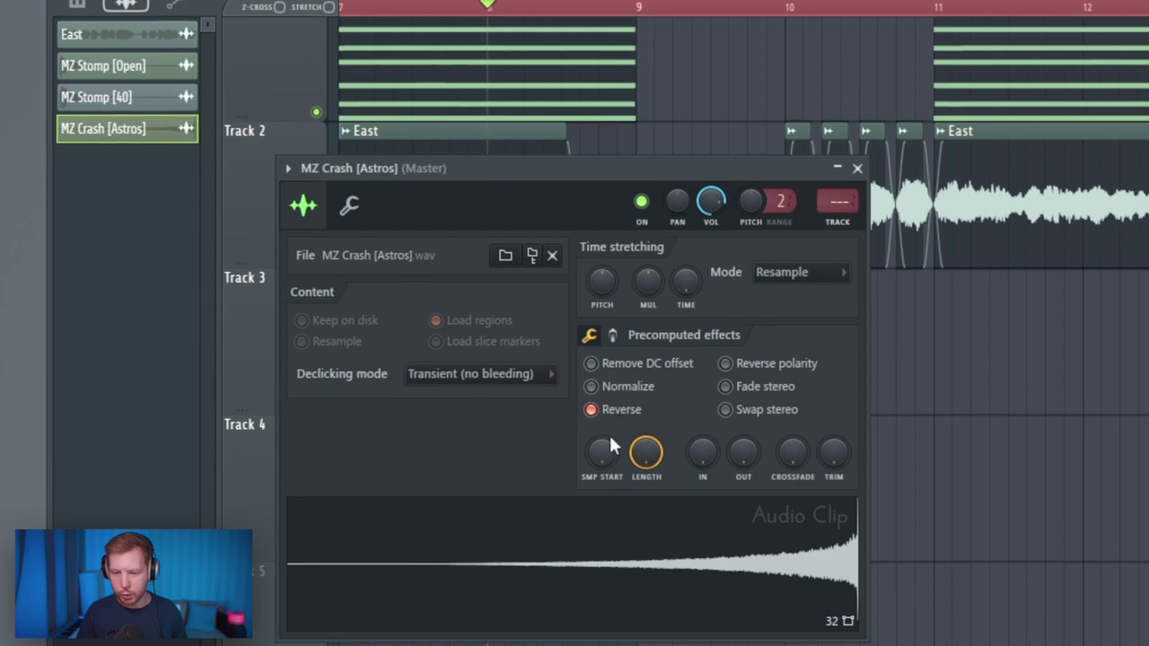
# - Set the time-stretching mode of the MZ Crash [Astros] clip to Stretch and adjust its pitch
pyautogui.click(799, 271)
pyautogui.click(795, 329)
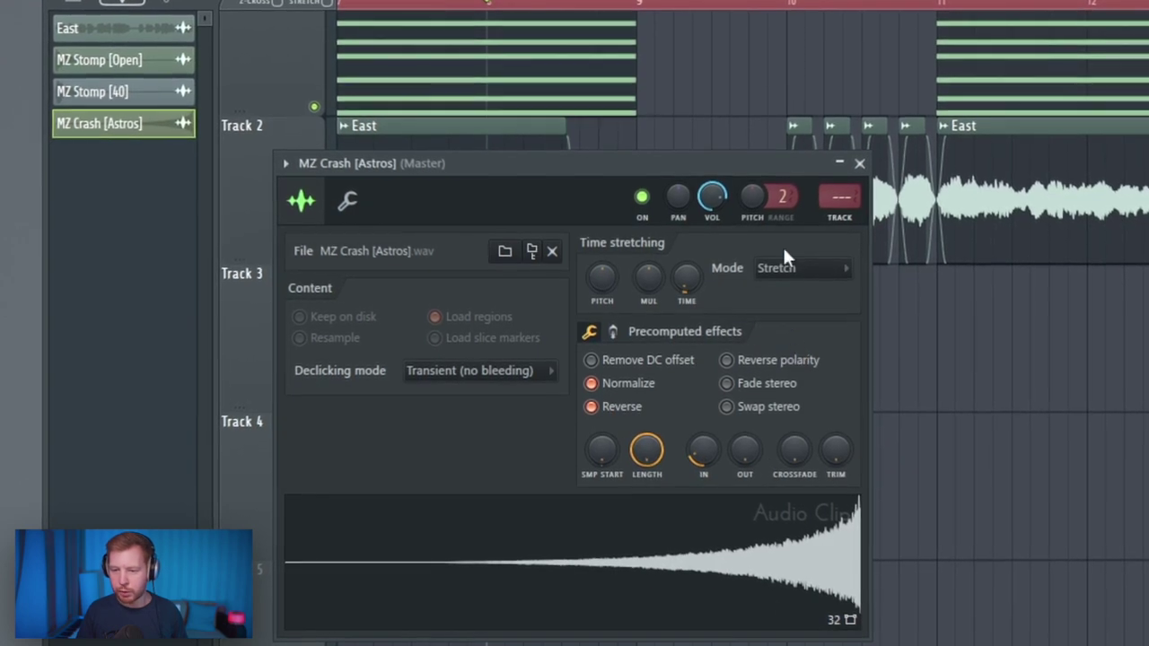
pyautogui.moveTo(773, 189); pyautogui.dragTo(774, 180)
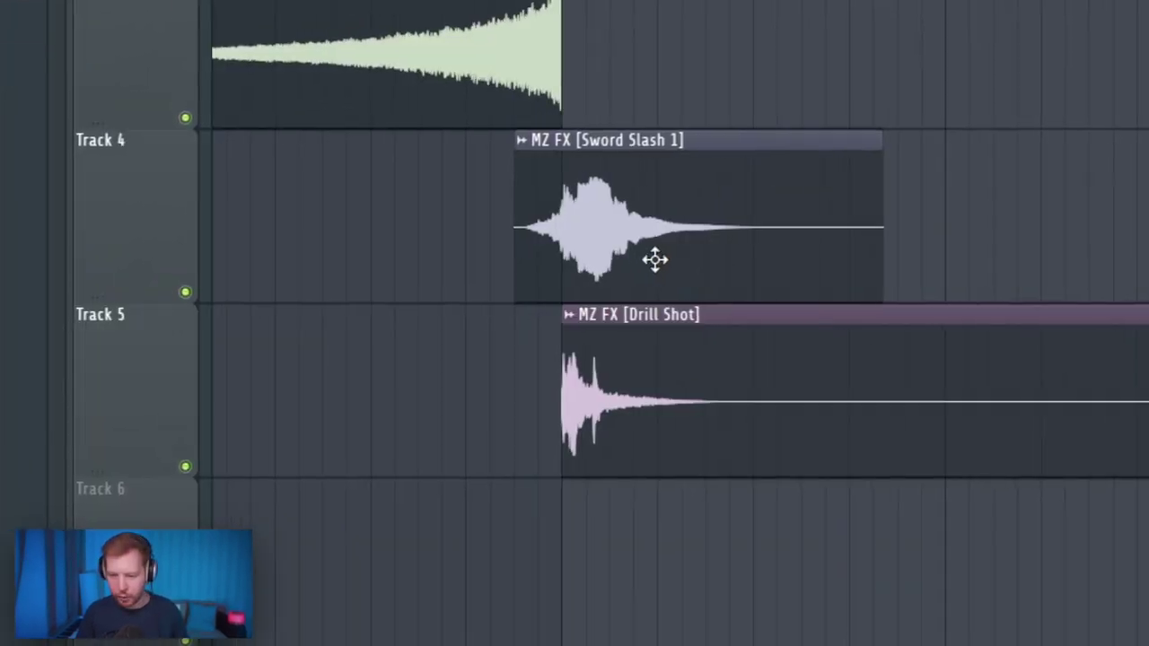
# - Lower the time-stretching pitch of MZ FX [Sword Slash 1] and play it together with the Drill Shot effect
pyautogui.scroll(5, 654, 260)
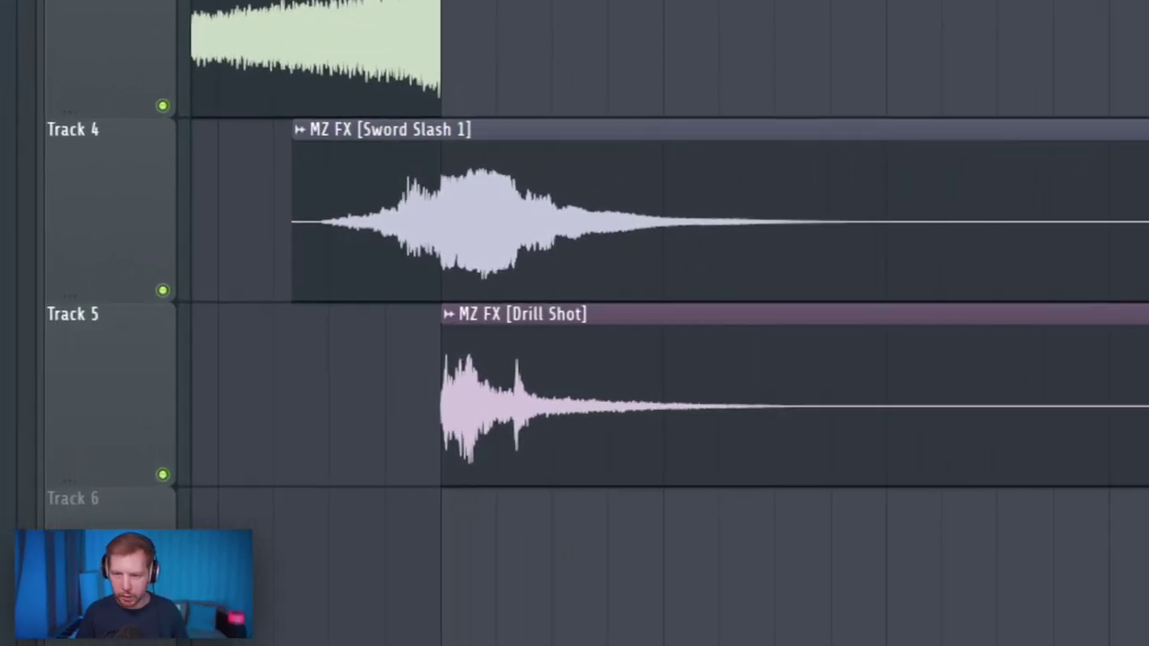
pyautogui.press('space')
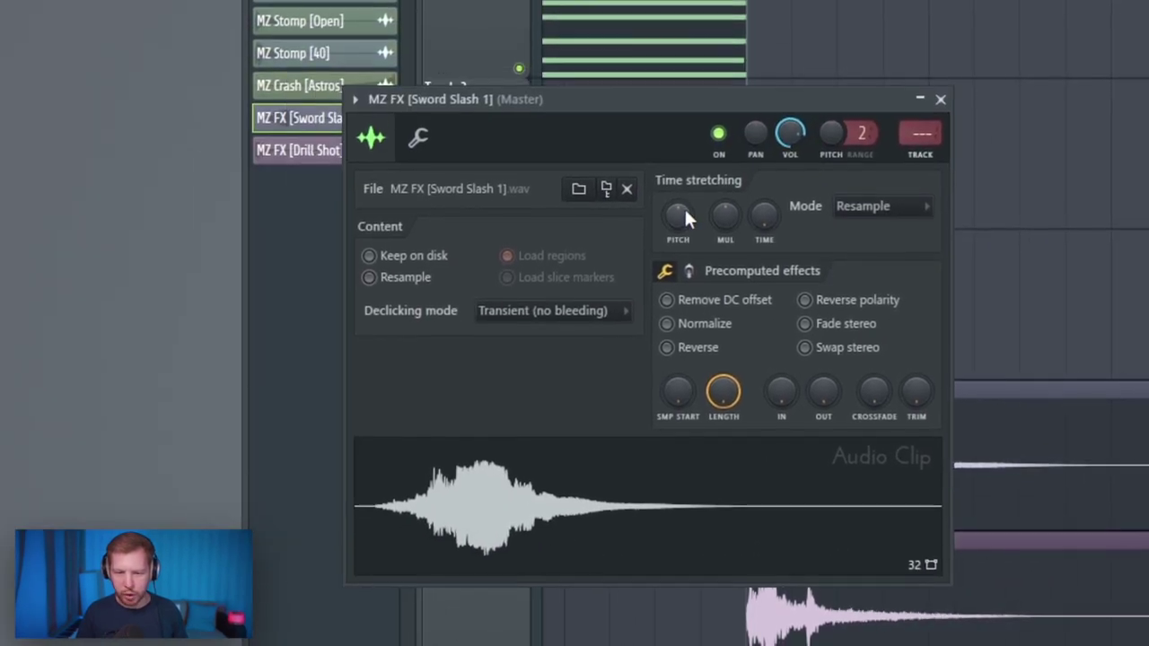
pyautogui.moveTo(685, 210); pyautogui.dragTo(685, 242)
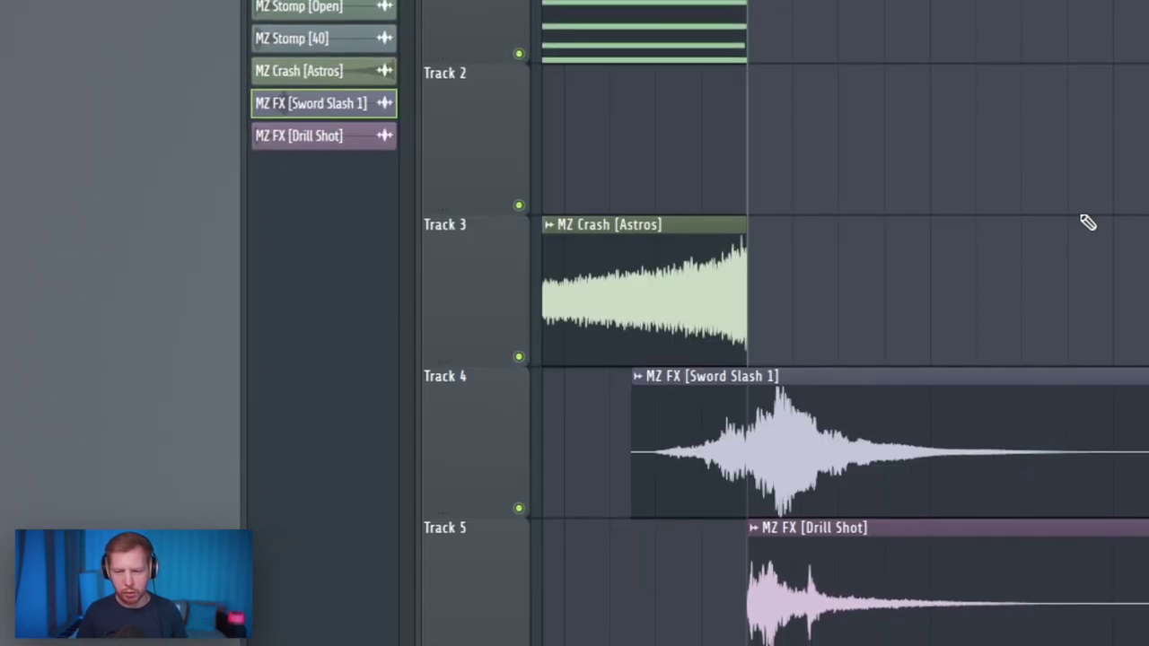
pyautogui.press('space')
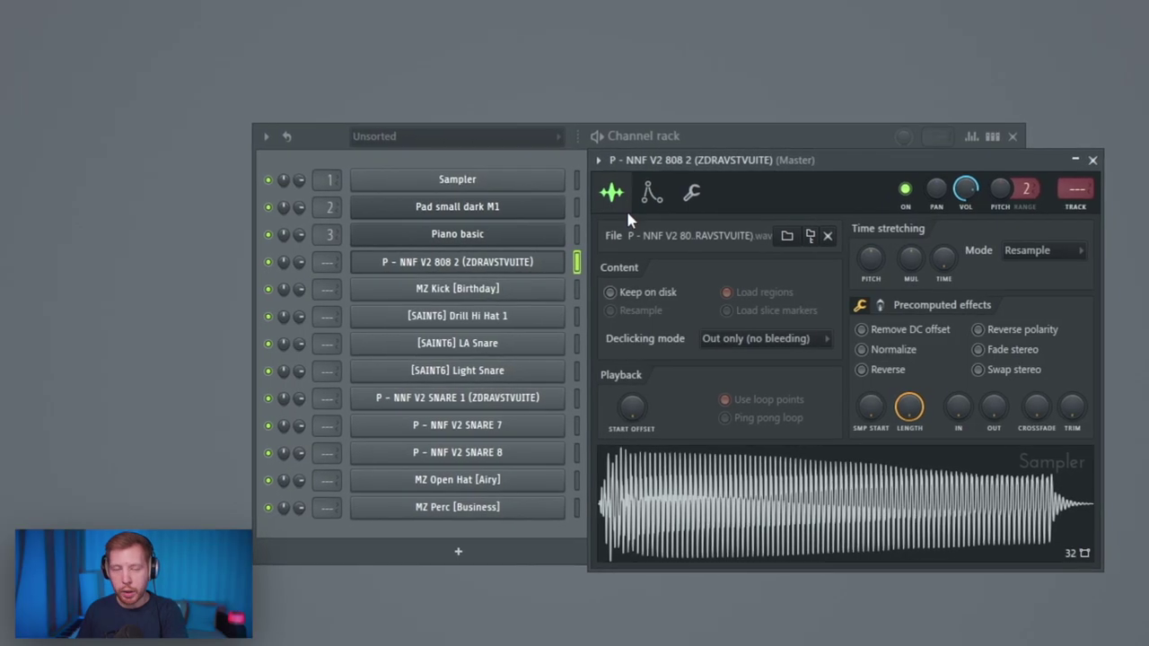
# - Show the 808 sampler's envelope settings and write its first four bars with F#5, A5, G#5, B4 and C#5 notes
pyautogui.click(650, 193)
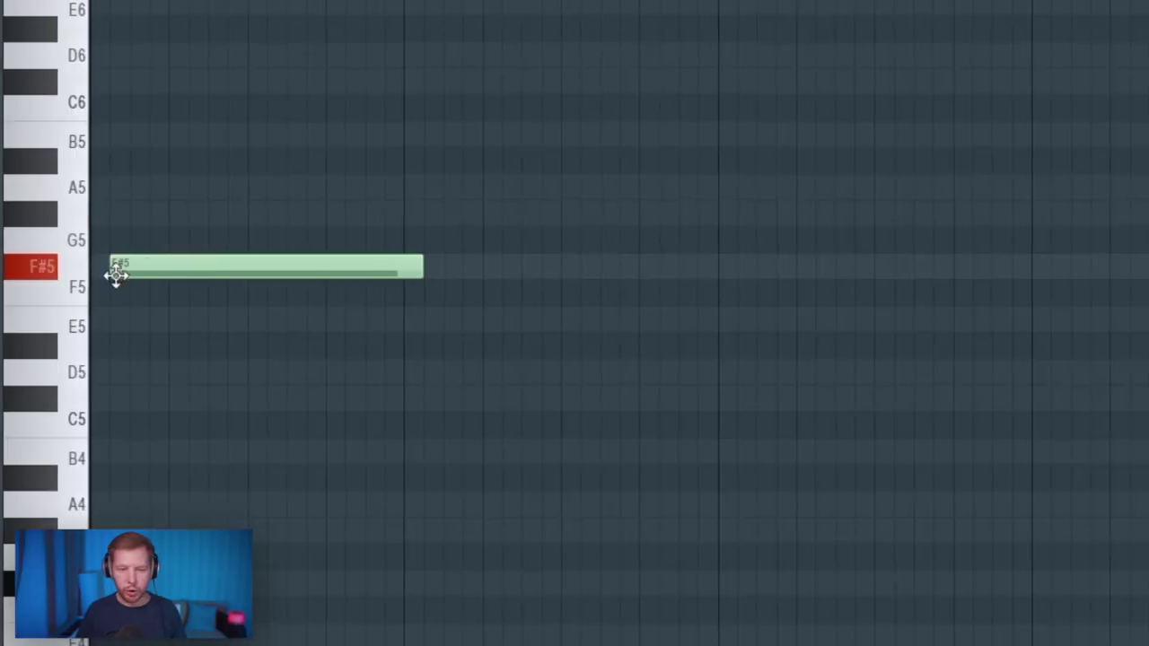
pyautogui.press('space')
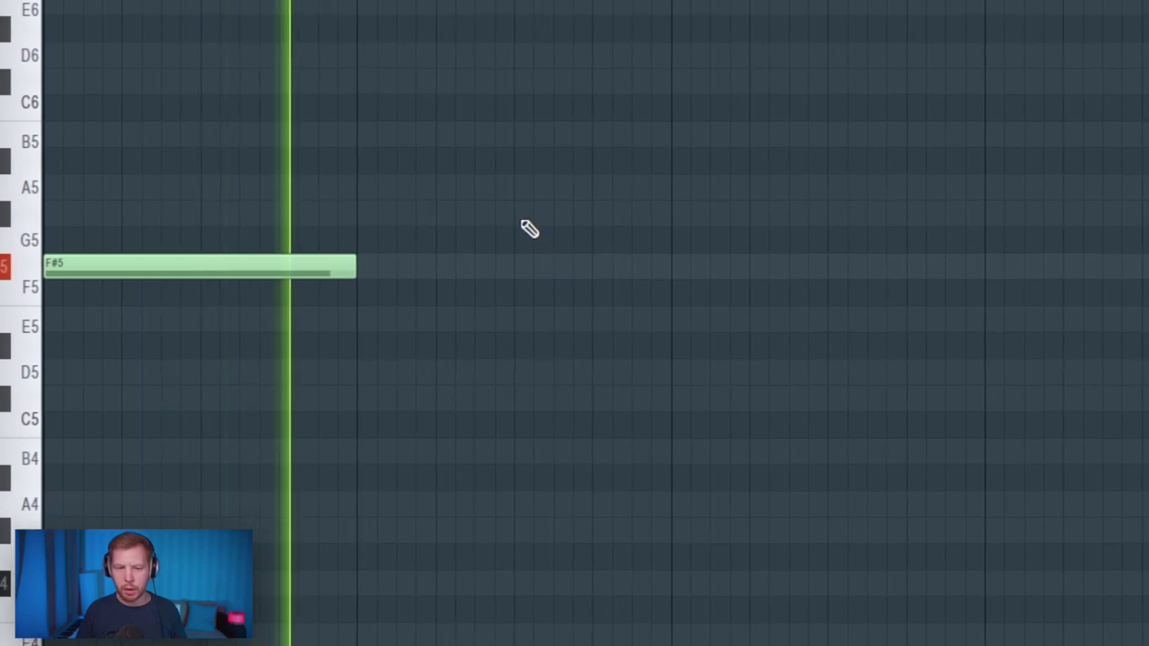
pyautogui.click(507, 187)
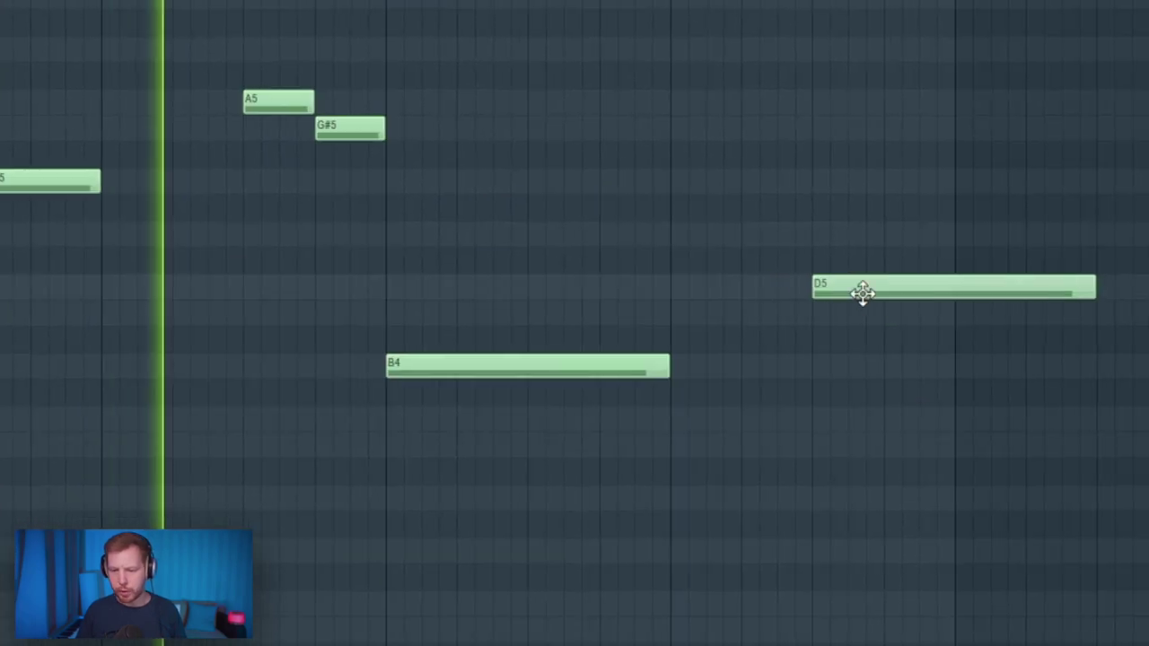
pyautogui.moveTo(862, 292); pyautogui.dragTo(875, 323)
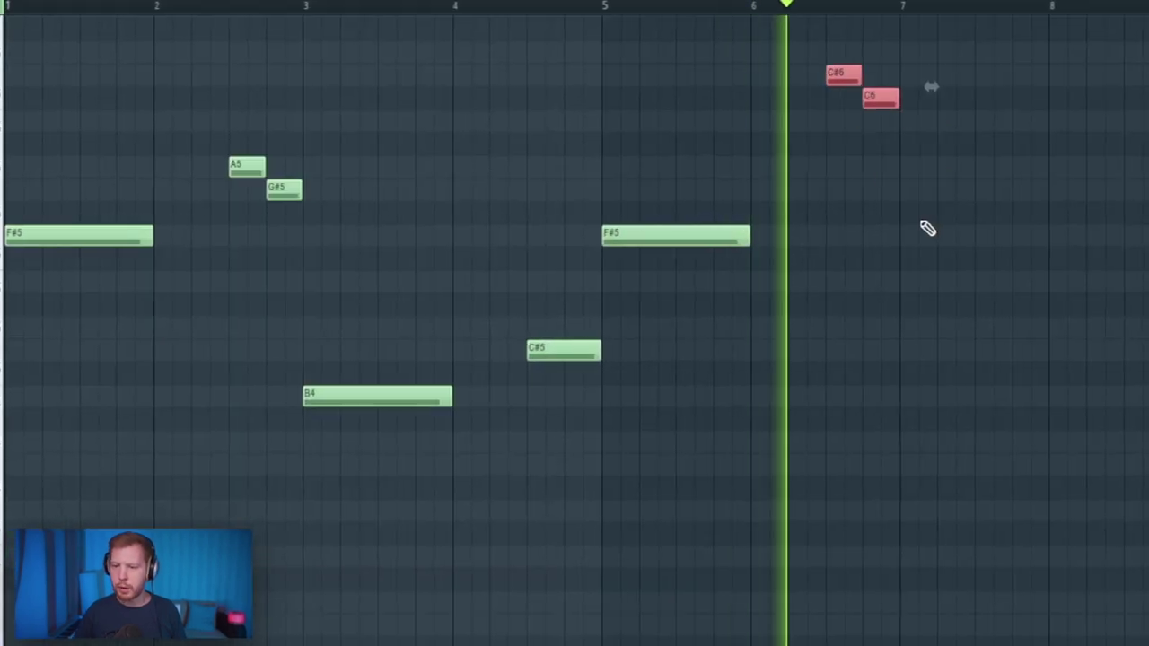
# - Vary the 808's second phrase with D6 and C#6 notes leading into a one-bar B4 at bar 7
pyautogui.keyDown('ctrl'); pyautogui.click(919, 224); pyautogui.keyUp('ctrl')
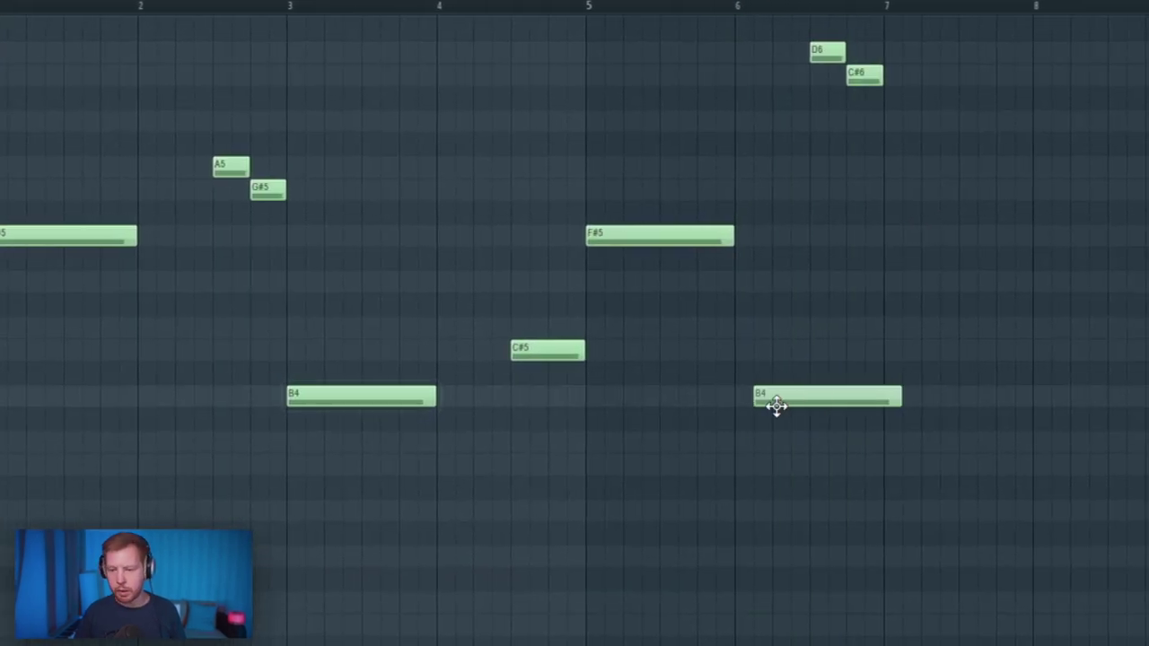
pyautogui.moveTo(776, 407); pyautogui.dragTo(906, 401)
pyautogui.moveTo(941, 279); pyautogui.dragTo(562, 284)
pyautogui.scroll(-1, 562, 285)
pyautogui.scroll(3, 720, 275)
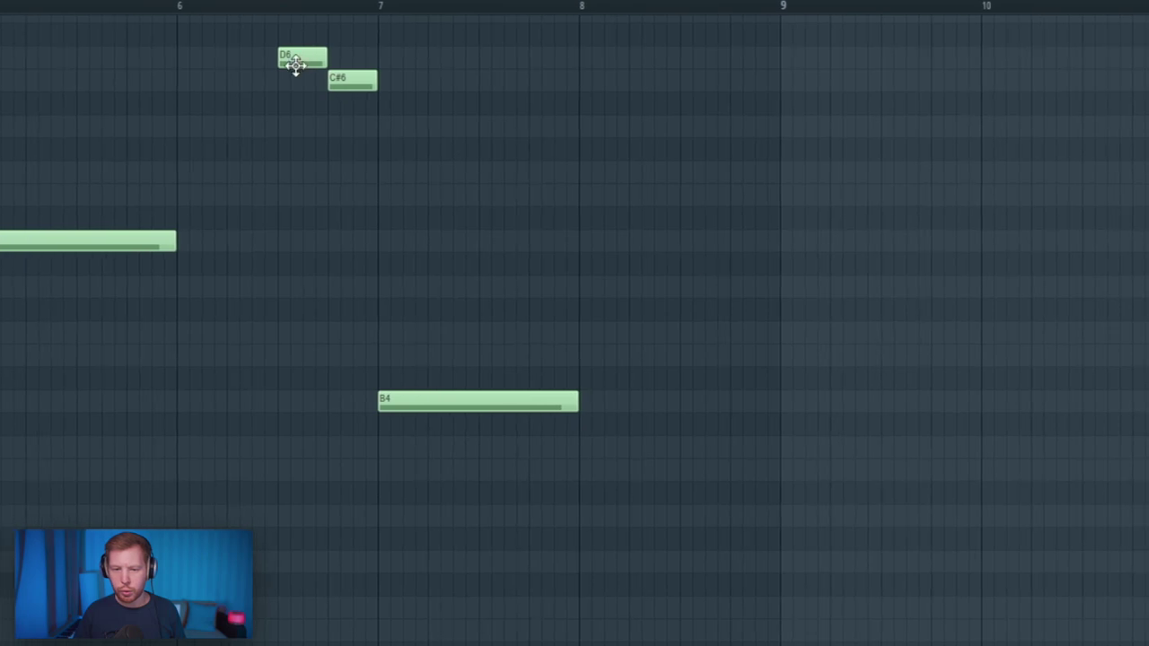
# - Add a quick run of half-length D6 and C#6 notes to the 808 from the middle of bar 8
pyautogui.moveTo(308, 60); pyautogui.dragTo(709, 60)
pyautogui.moveTo(803, 69); pyautogui.dragTo(752, 69)
pyautogui.scroll(3, 684, 260)
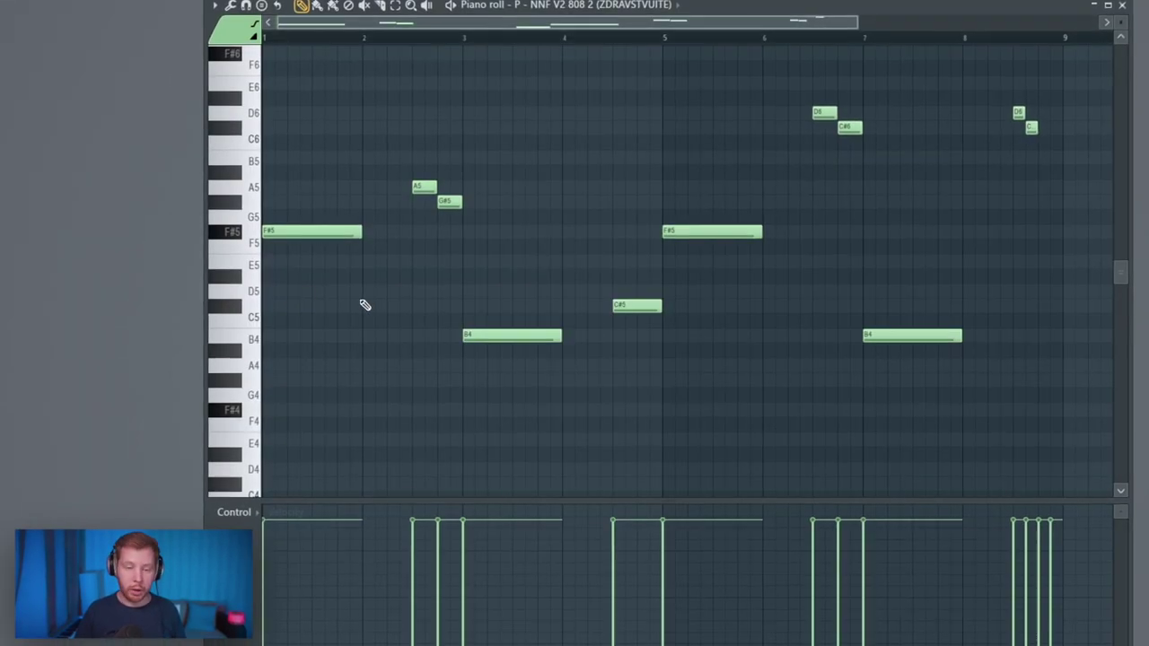
pyautogui.scroll(3, 287, 189)
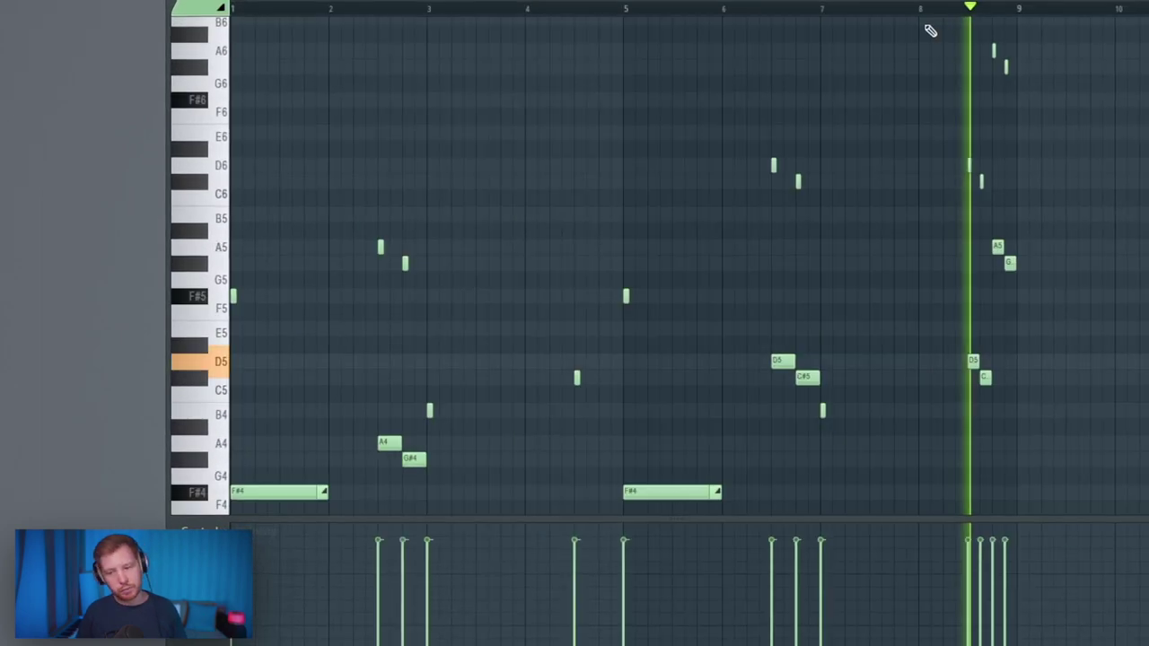
# - Place C5 kick hits in the MZ Kick [Birthday] piano roll under the starts of the main 808 notes, with extra hits between
pyautogui.keyDown('ctrl'); pyautogui.rightClick(591, 197); pyautogui.keyUp('ctrl')
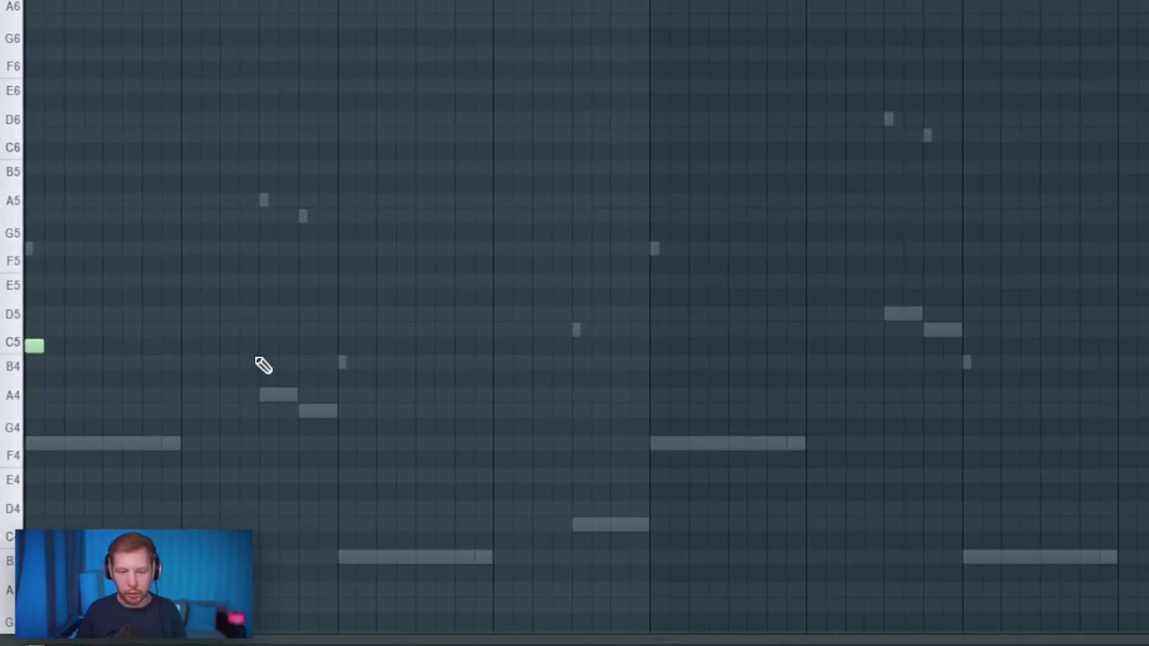
pyautogui.click(305, 361)
pyautogui.moveTo(245, 341); pyautogui.dragTo(251, 334)
pyautogui.keyDown('ctrl'); pyautogui.moveTo(314, 283); pyautogui.dragTo(297, 354); pyautogui.keyUp('ctrl')
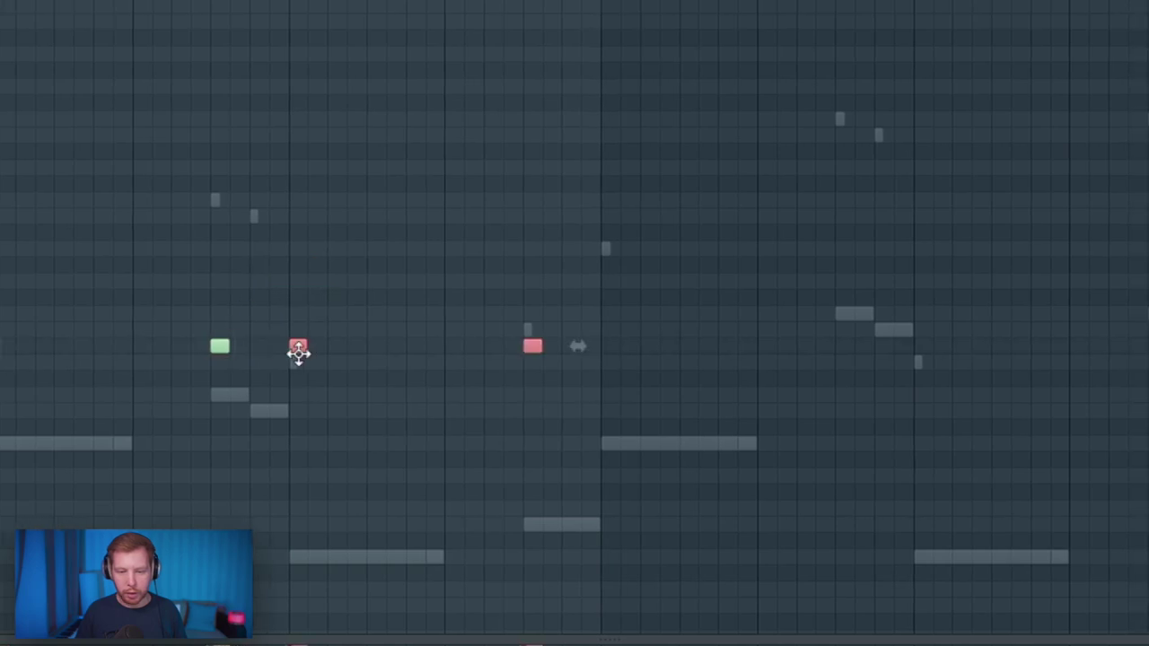
pyautogui.keyDown('ctrl'); pyautogui.click(361, 359); pyautogui.keyUp('ctrl')
pyautogui.click(341, 347)
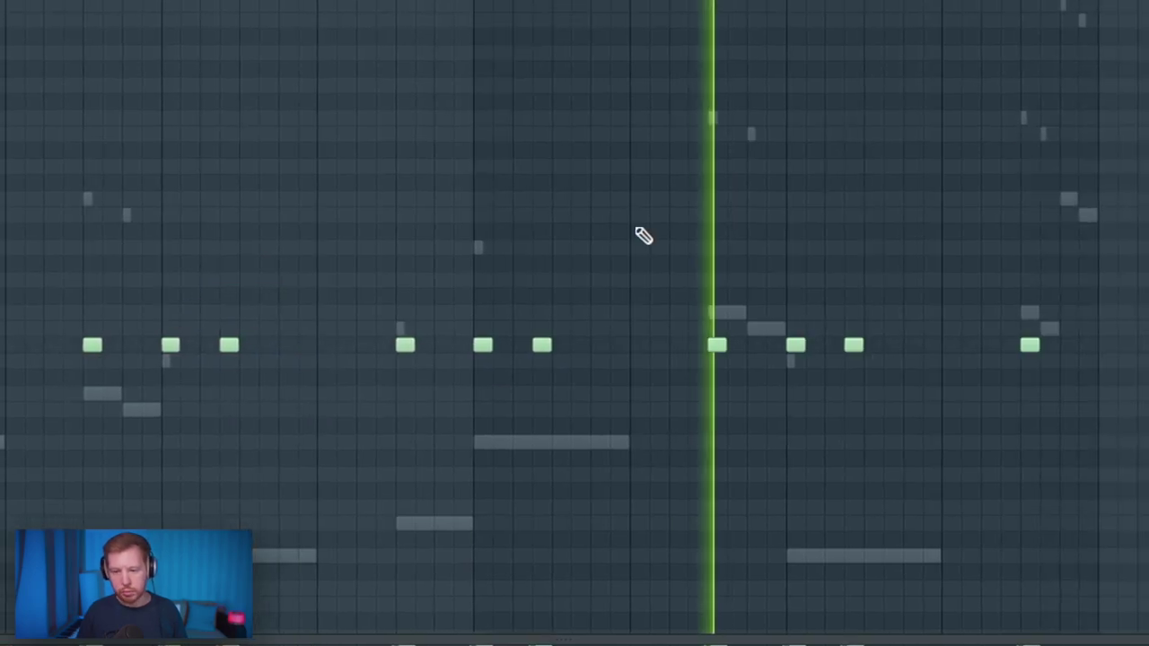
# - Play the kick pattern and add two C5 hits in bar 8, before and after the 808 run begins
pyautogui.press('space')
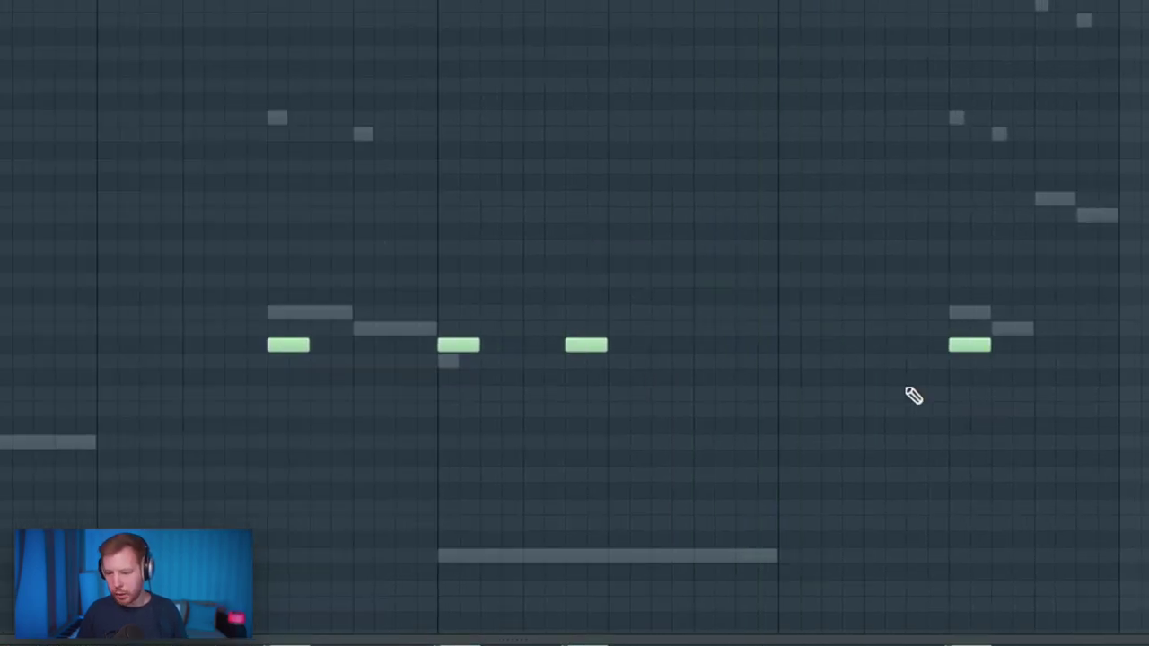
pyautogui.click(860, 345)
pyautogui.click(1032, 346)
pyautogui.press('space')
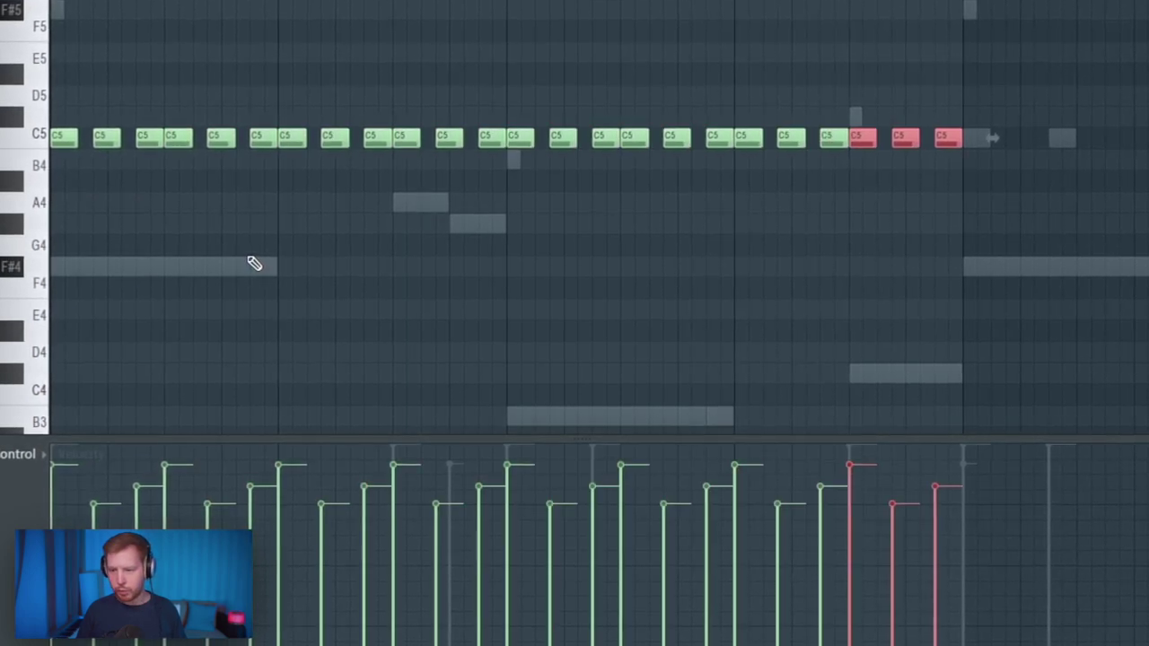
# - Add quick hi-hat rolls to the C5 pattern in the first four bars and duplicate the pattern into bars 5 to 8
pyautogui.keyDown('ctrl'); pyautogui.scroll(4, 113, 241); pyautogui.keyUp('ctrl')
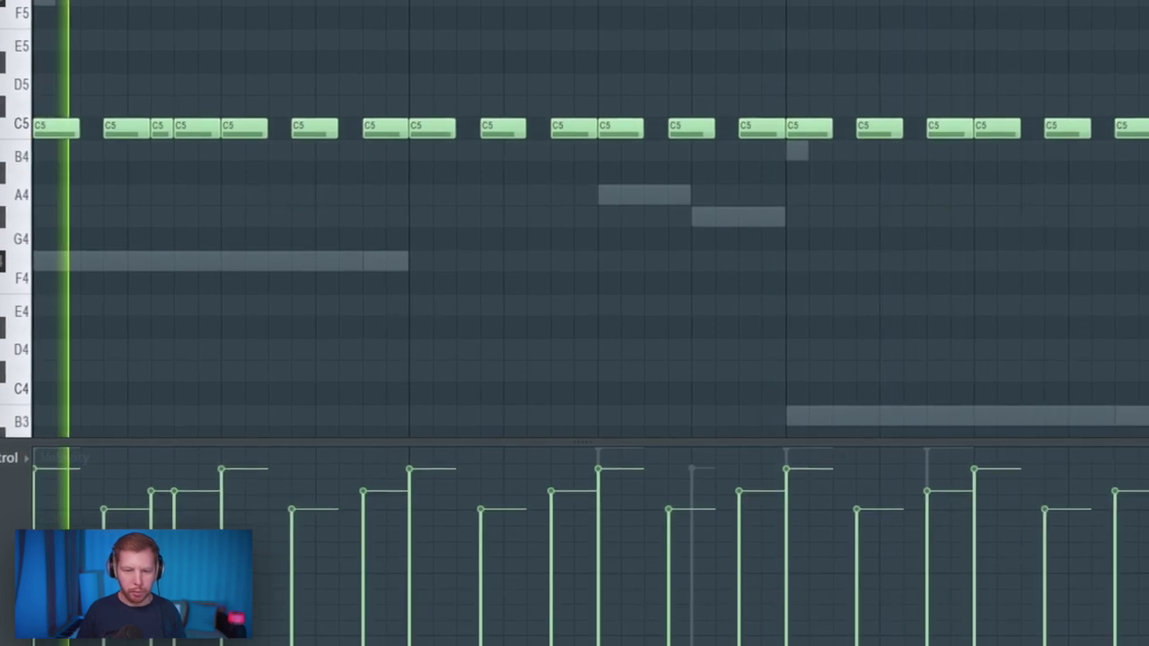
pyautogui.moveTo(361, 222); pyautogui.dragTo(499, 214)
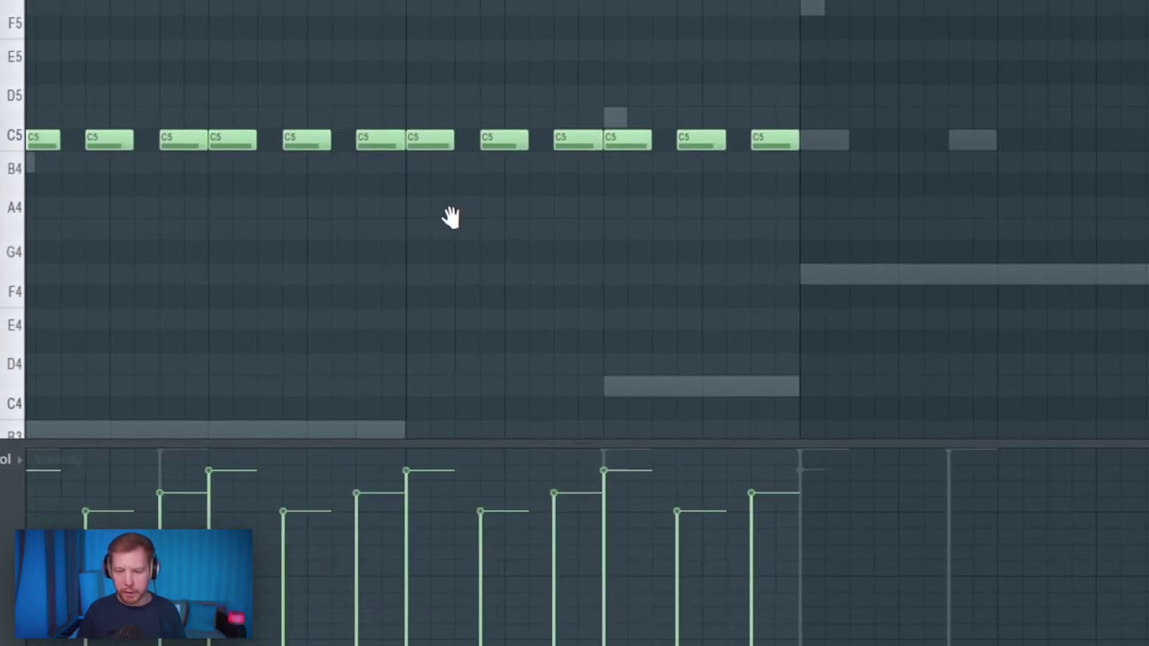
pyautogui.keyDown('ctrl'); pyautogui.scroll(2, 623, 227); pyautogui.keyUp('ctrl')
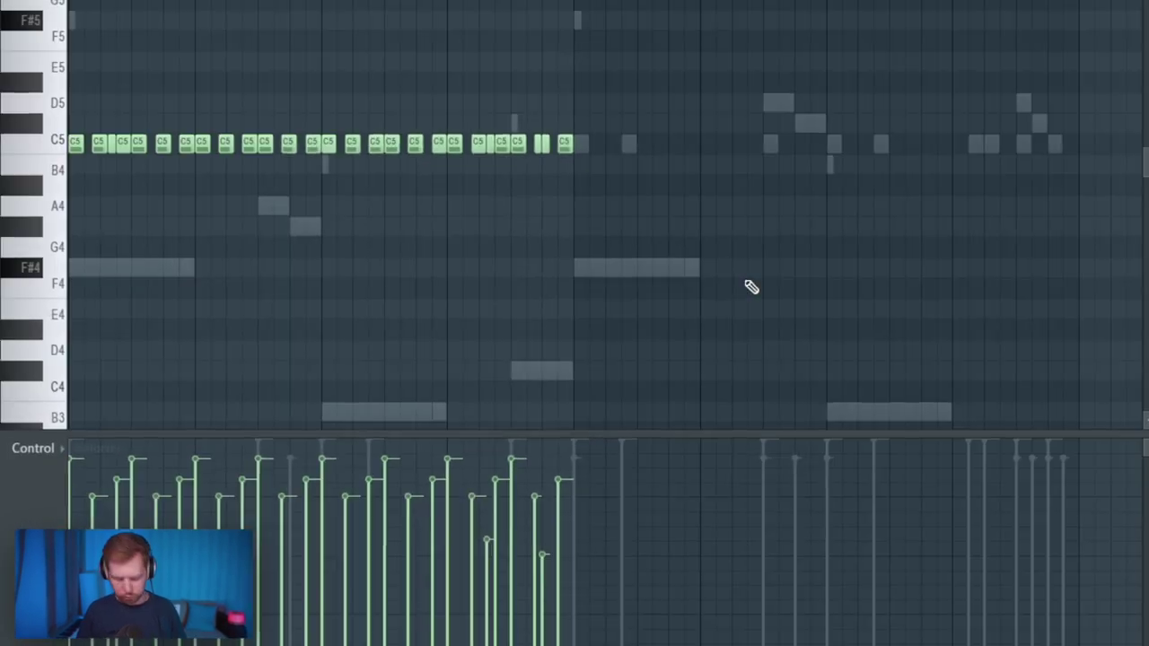
pyautogui.hotkey('ctrl', 'b')
pyautogui.click(748, 290)
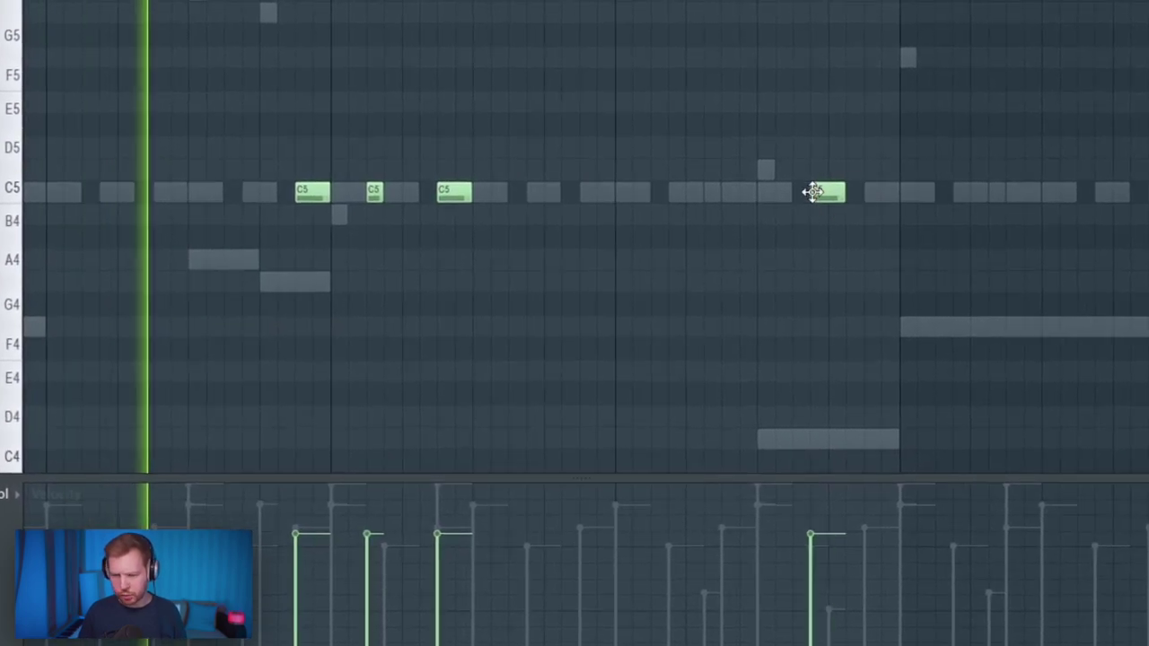
# - Add an LA Snare hit in bar 4, place C5 hits for the NNF V2 snares in bars 1 and 2, and play them
pyautogui.click(713, 203)
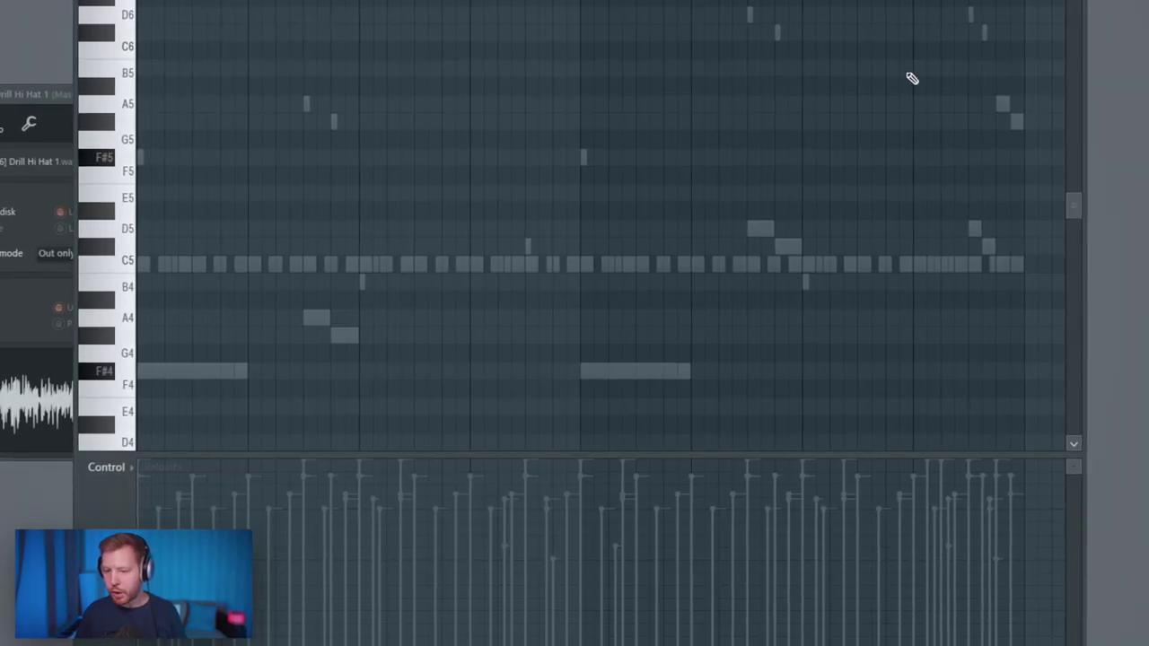
pyautogui.scroll(5, 934, 278)
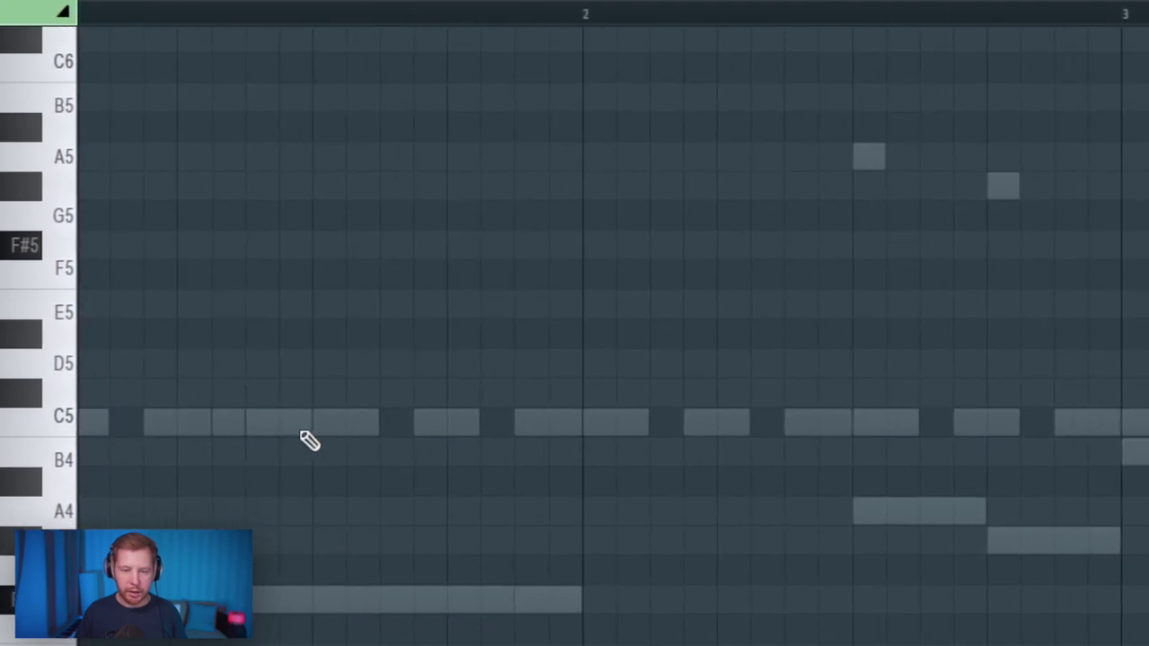
pyautogui.click(339, 422)
pyautogui.click(223, 446)
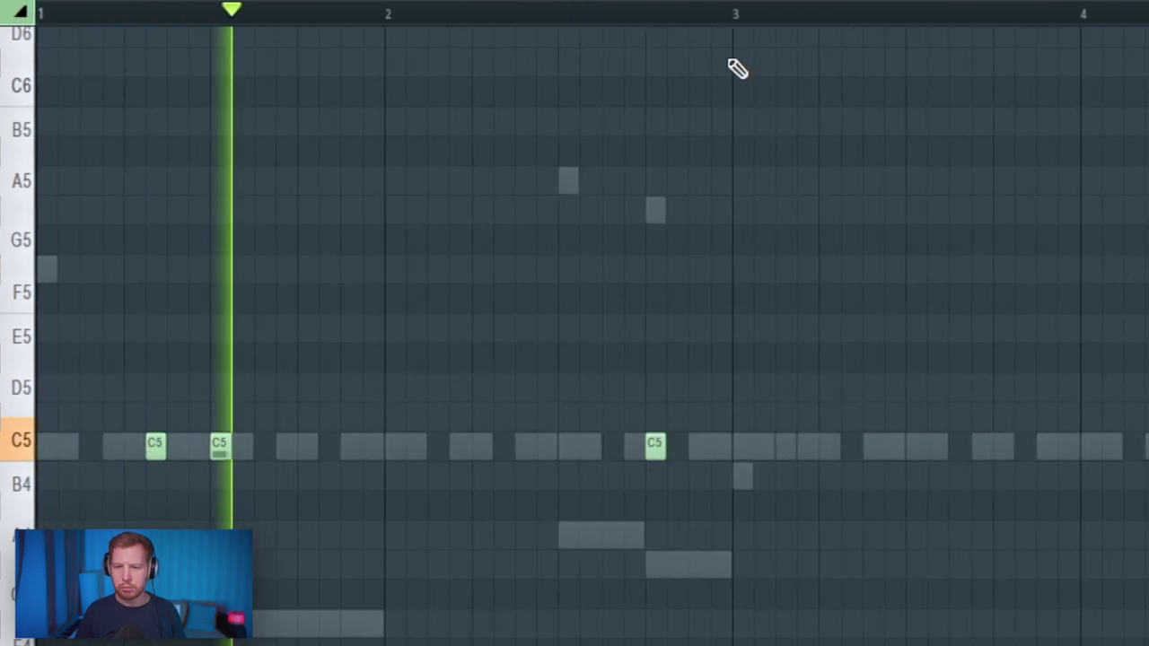
pyautogui.moveTo(736, 69); pyautogui.dragTo(36, 46)
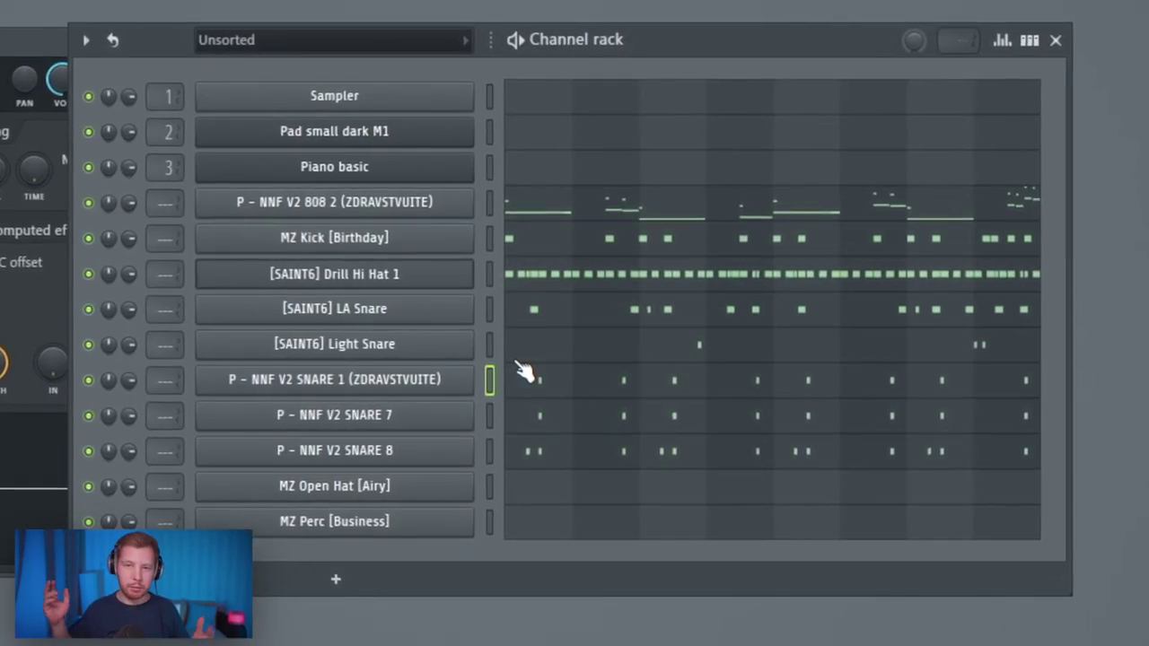
pyautogui.press('space')
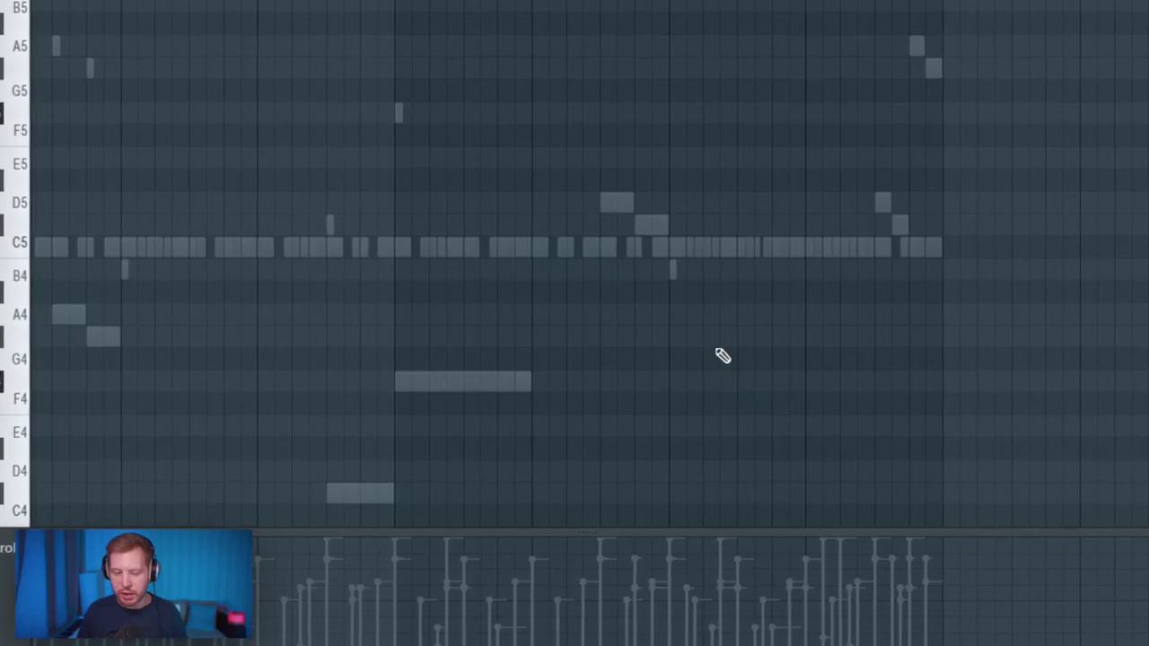
# - Trim the 808 and drum pattern clips in the playlist so they start at bar 11, and play from bar 10
pyautogui.scroll(2, 766, 80)
pyautogui.click(764, 83)
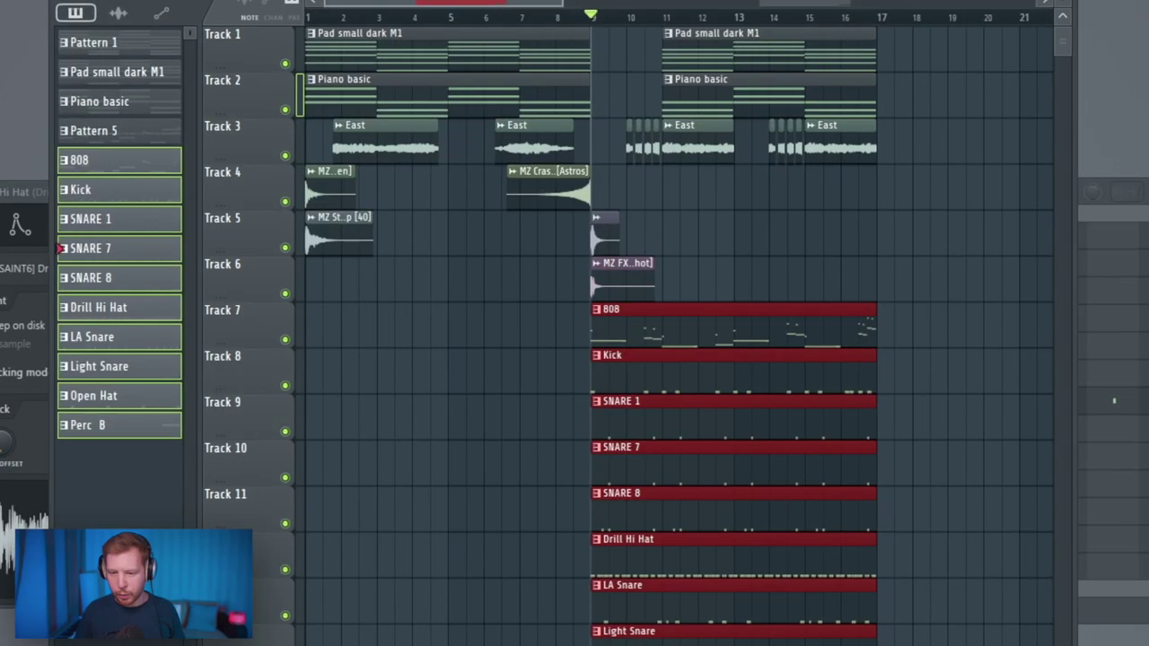
pyautogui.moveTo(619, 310); pyautogui.dragTo(688, 277)
pyautogui.click(631, 10)
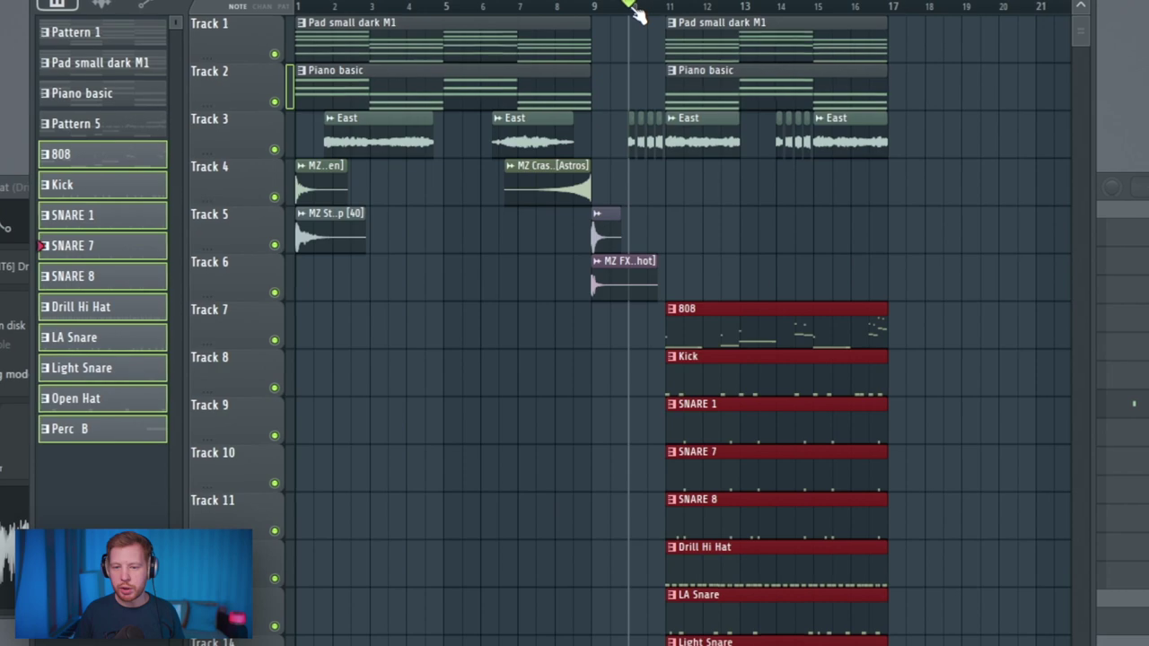
pyautogui.keyDown('ctrl'); pyautogui.click(662, 339); pyautogui.keyUp('ctrl')
pyautogui.scroll(4, 656, 344)
pyautogui.moveTo(703, 341); pyautogui.dragTo(663, 338)
pyautogui.press('space')
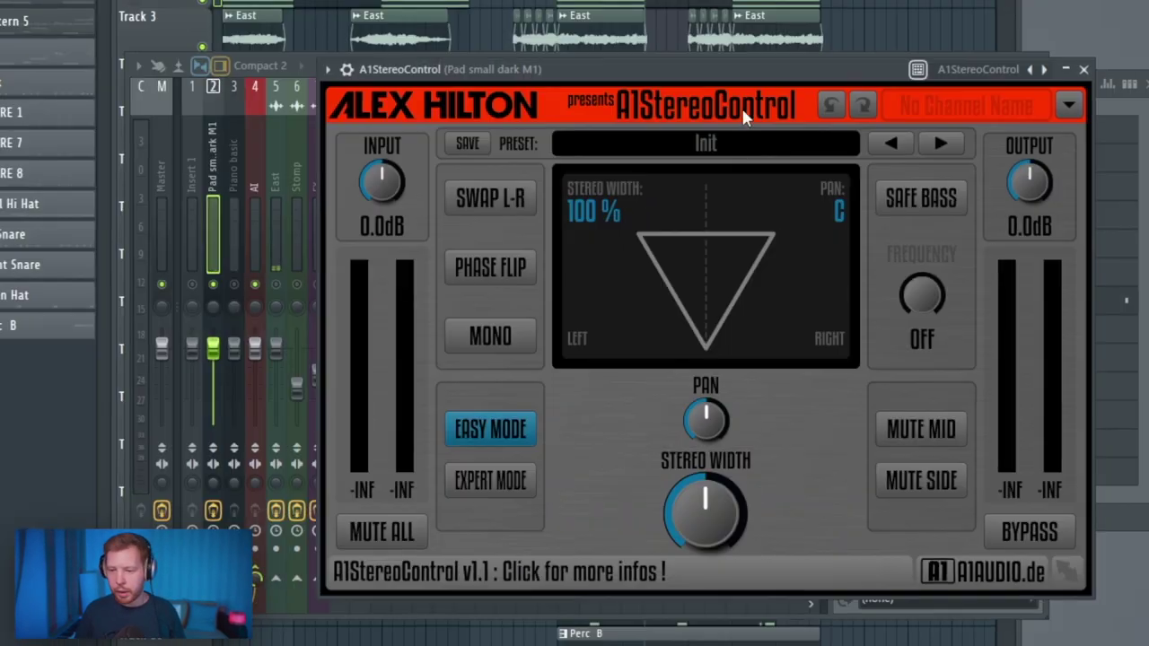
# - Enable Safe Bass at 192 Hz in the A1StereoControl on the Pad small dark M1 channel
pyautogui.click(907, 194)
pyautogui.moveTo(926, 294); pyautogui.dragTo(926, 271)
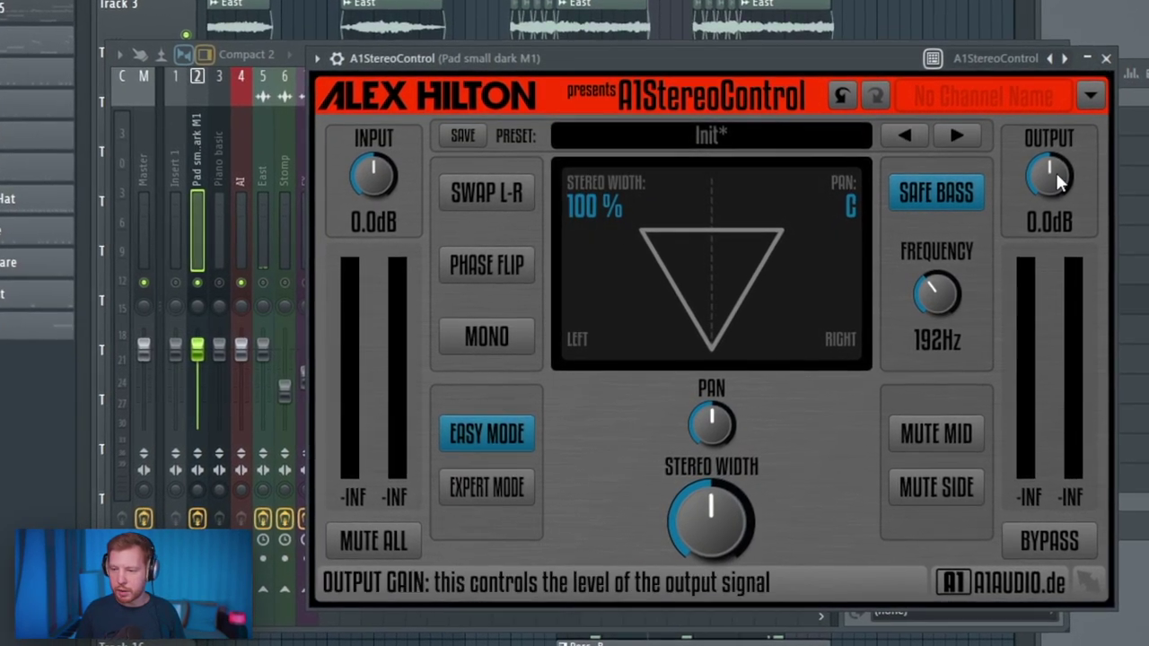
pyautogui.click(1102, 60)
# - Copy the RC-20 Retro Color effect with its settings from the Pad small dark M1 channel to the Piano basic channel
pyautogui.click(855, 171)
pyautogui.moveTo(880, 196)
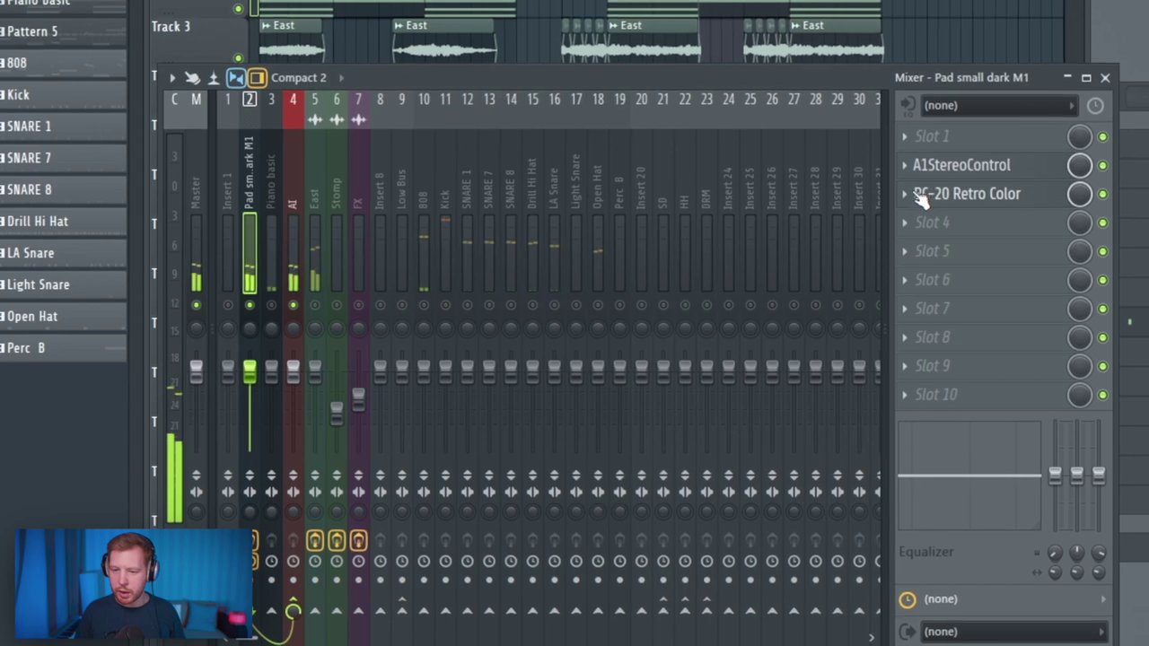
pyautogui.click(906, 194)
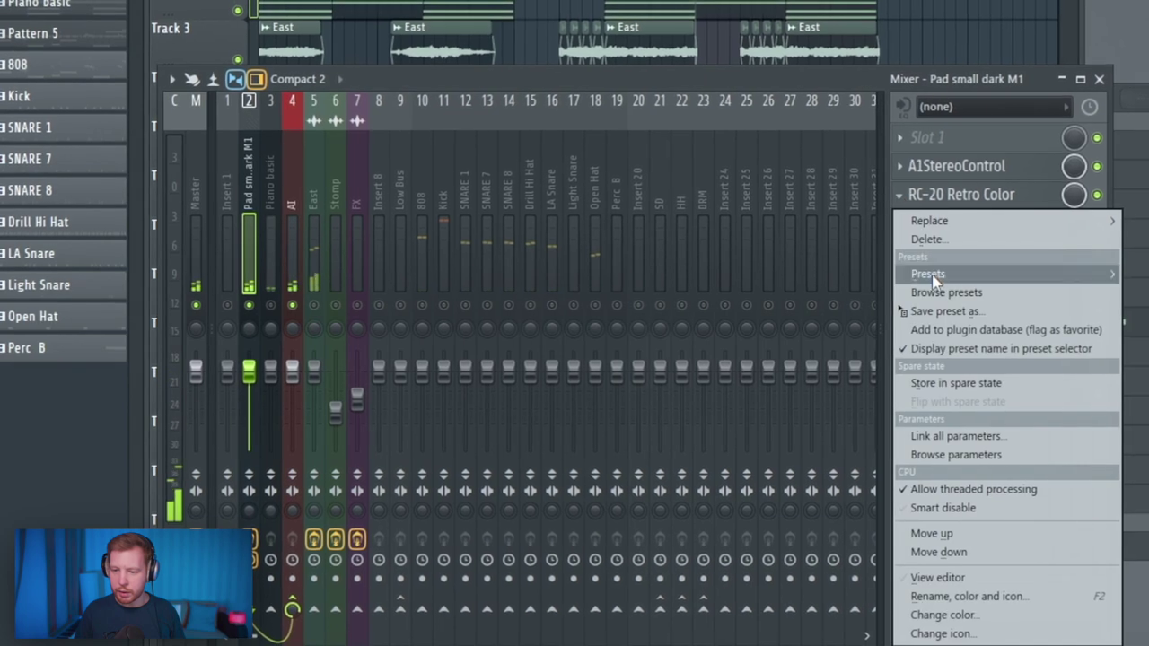
pyautogui.moveTo(946, 312); pyautogui.dragTo(272, 211)
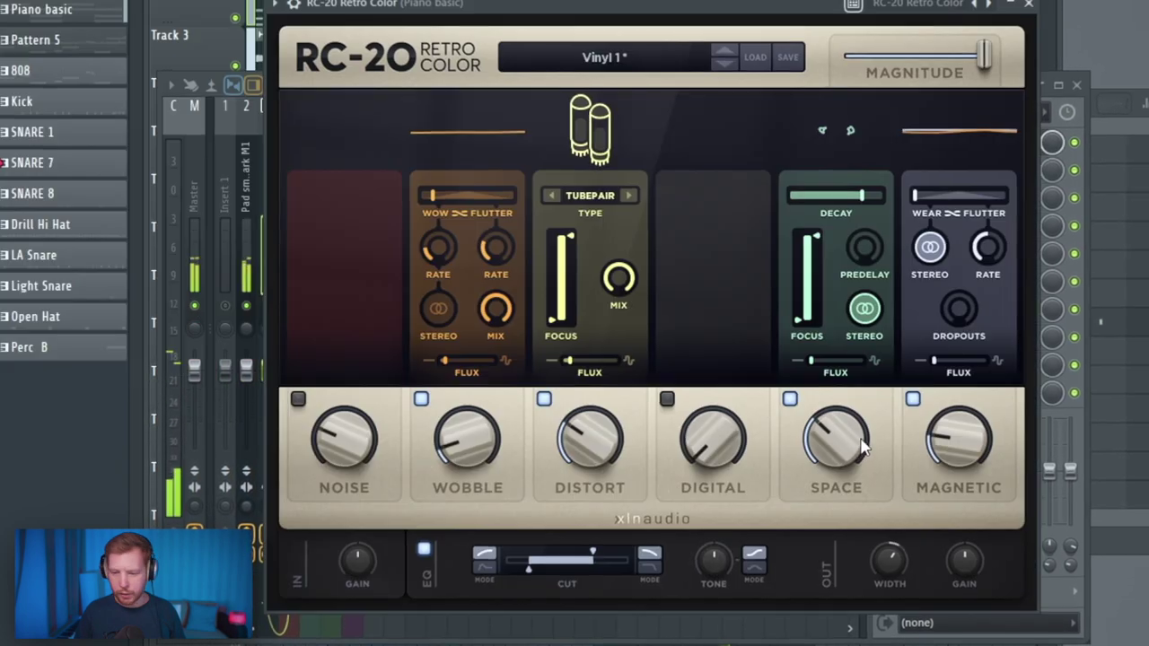
# - Lower the EQ high cut in the RC-20 Retro Color on the Piano basic channel
pyautogui.moveTo(628, 554); pyautogui.dragTo(606, 556)
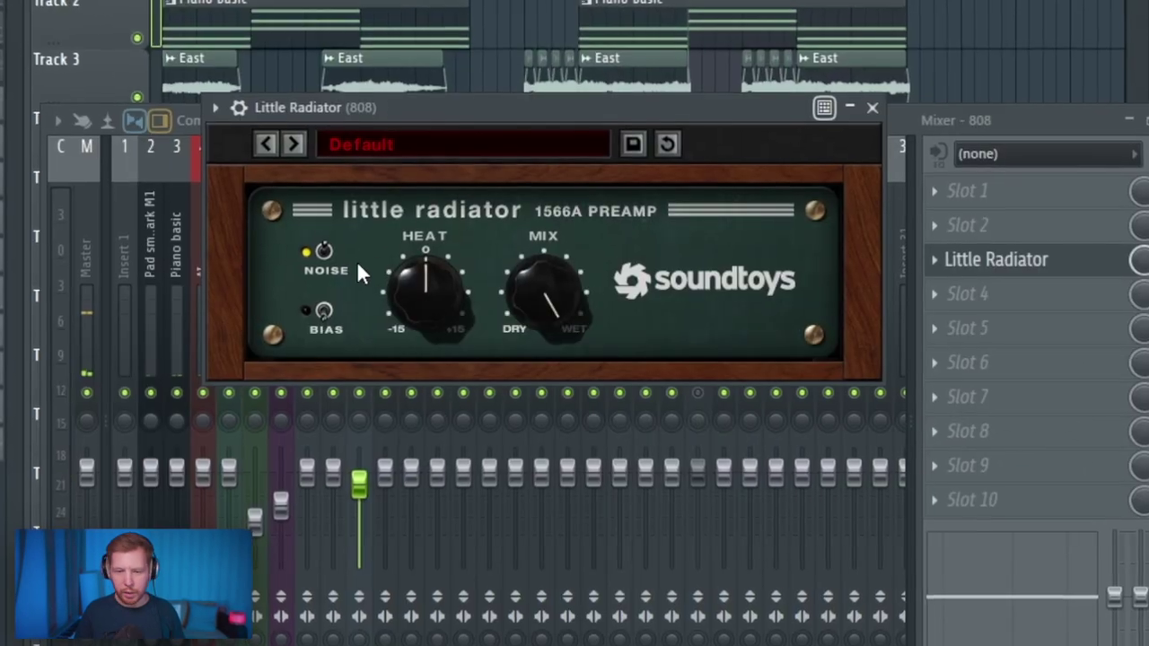
# - Switch off Noise in the 808 channel's Little Radiator, and adjust Heat to slightly below 0 and the Mix amount during playback
pyautogui.click(324, 252)
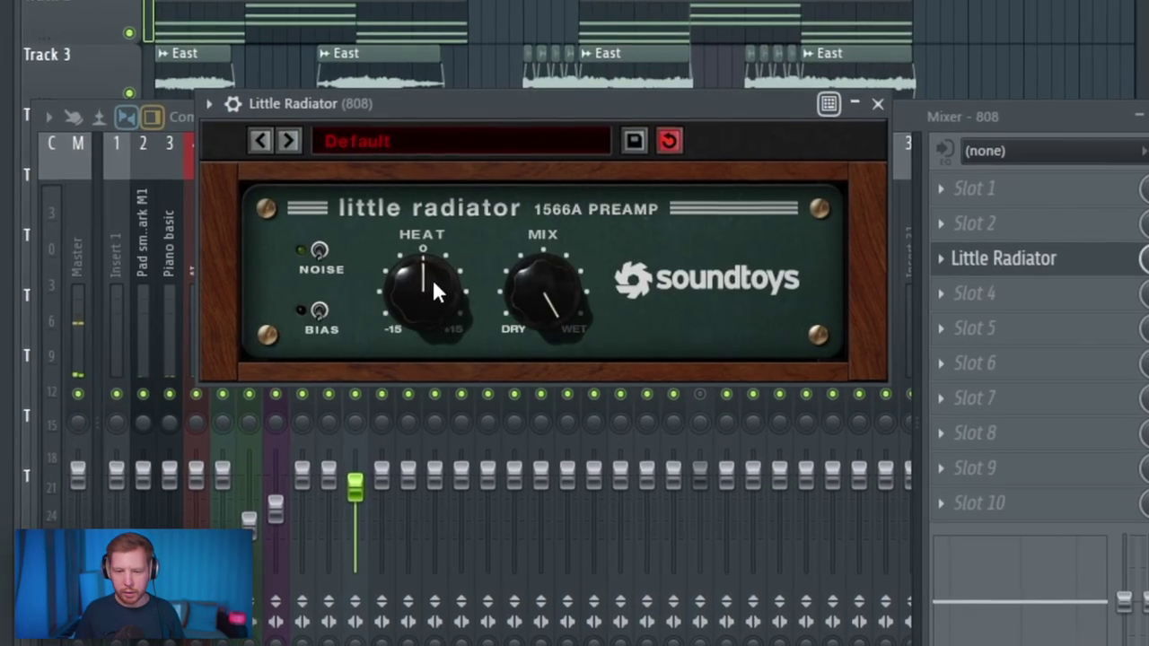
pyautogui.moveTo(431, 277); pyautogui.dragTo(420, 297)
pyautogui.moveTo(544, 298); pyautogui.dragTo(550, 359)
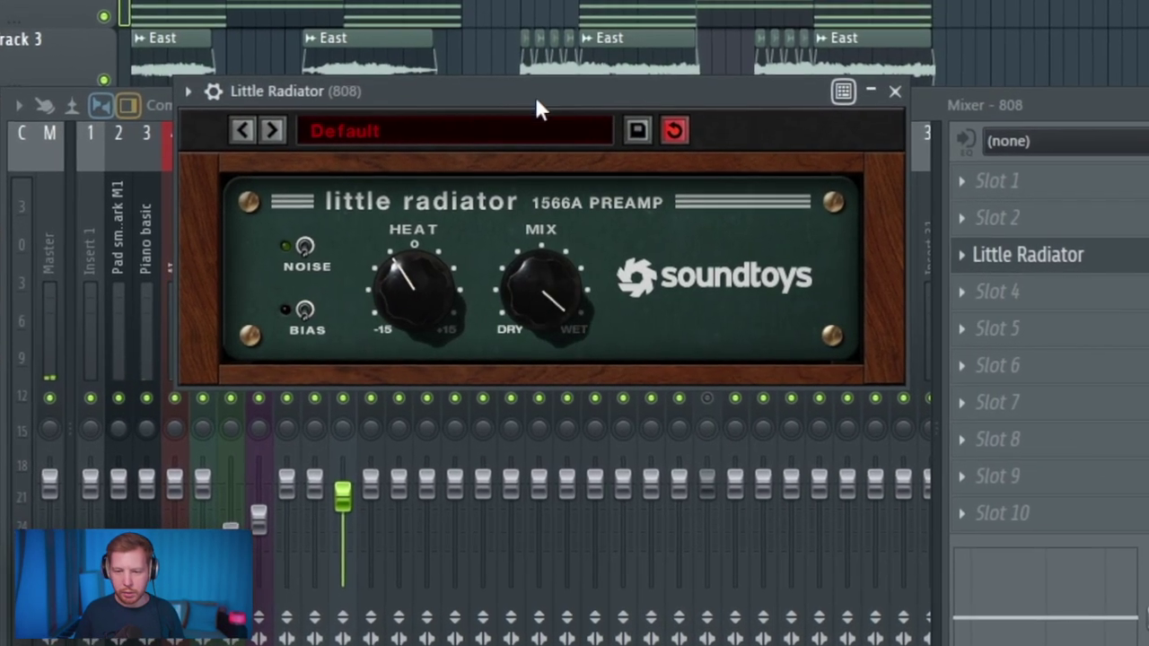
pyautogui.press('space')
pyautogui.moveTo(412, 320); pyautogui.dragTo(411, 303)
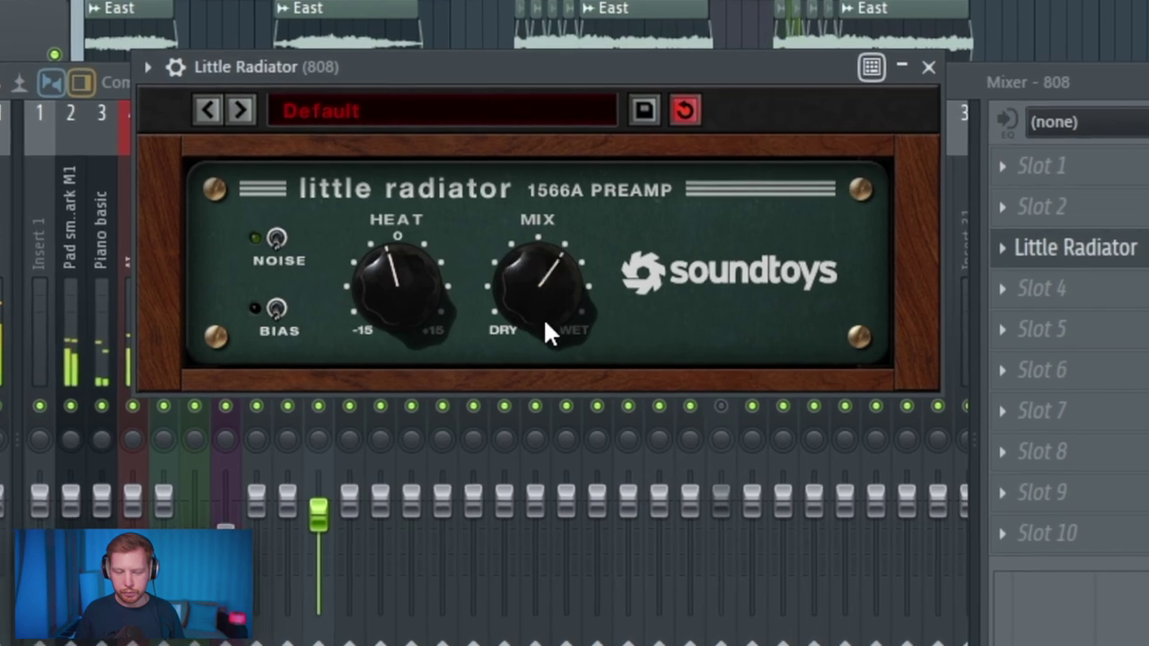
pyautogui.moveTo(543, 318); pyautogui.dragTo(549, 328)
pyautogui.click(952, 52)
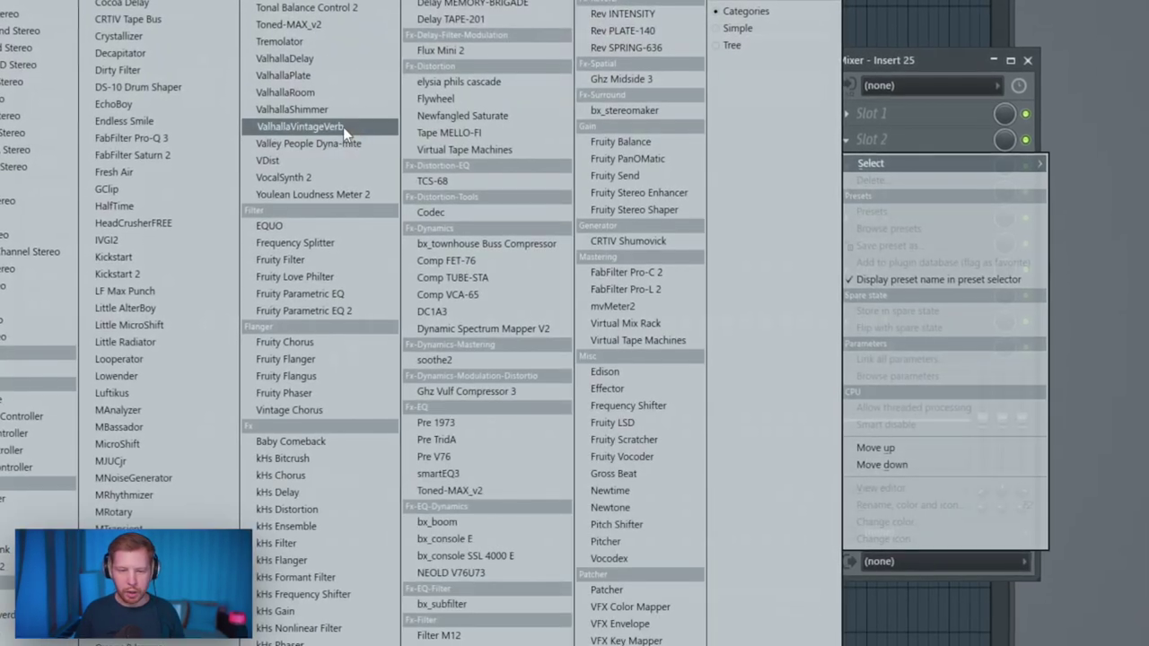
# - Add ValhallaVintageVerb to slot 2 of Insert 25 with Mix at 100% and LowCut at 280 Hz
pyautogui.click(341, 127)
pyautogui.moveTo(895, 331)
pyautogui.mouseDown()
pyautogui.moveTo(906, 306)
pyautogui.moveTo(902, 323)
pyautogui.mouseUp()
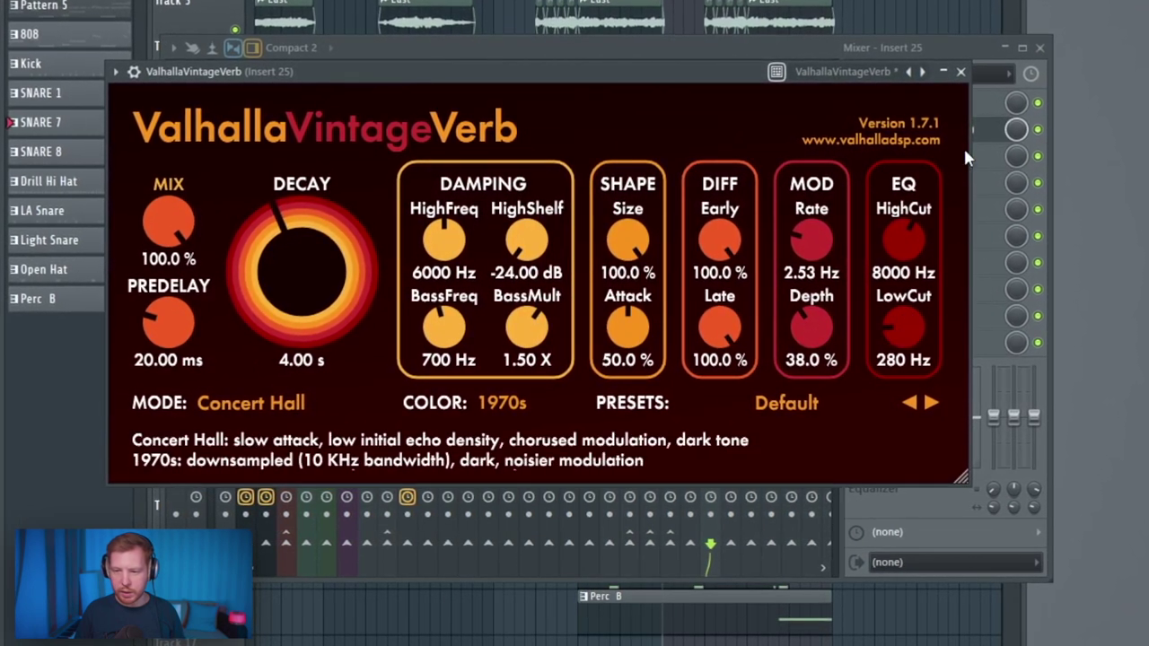
pyautogui.click(959, 73)
# - Add A1StereoControl to slot 3 of Insert 25, with Safe Bass at 213 Hz and a stereo width of 118%
pyautogui.click(929, 157)
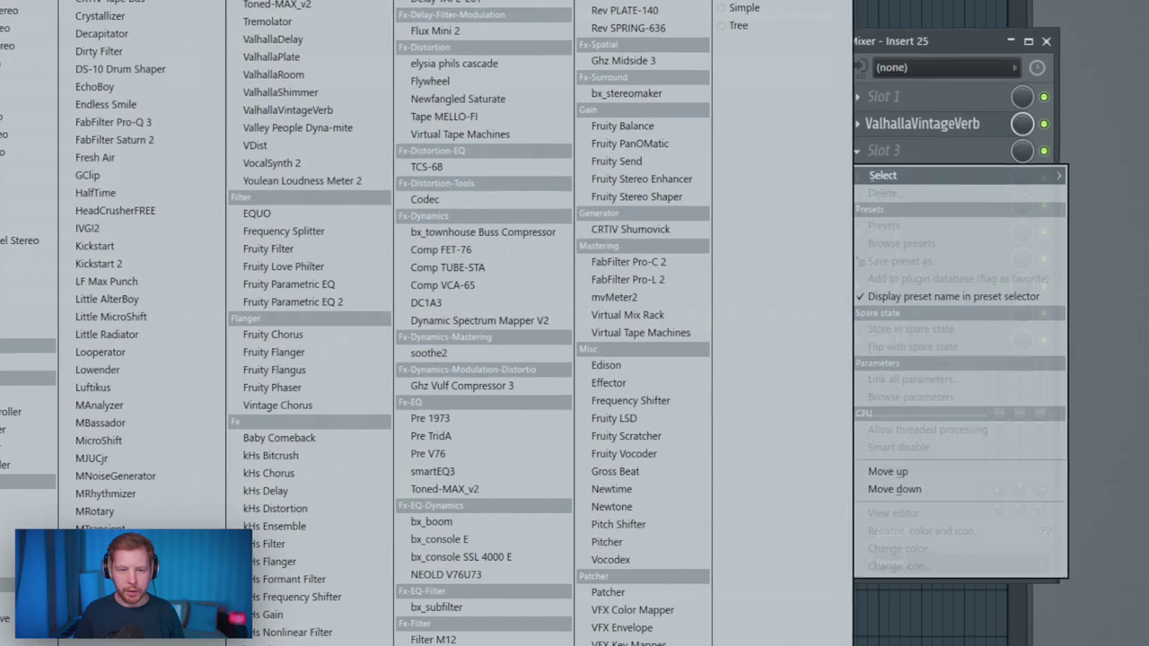
pyautogui.click(117, 3)
pyautogui.click(738, 201)
pyautogui.moveTo(744, 296); pyautogui.dragTo(745, 283)
pyautogui.moveTo(533, 510); pyautogui.dragTo(533, 494)
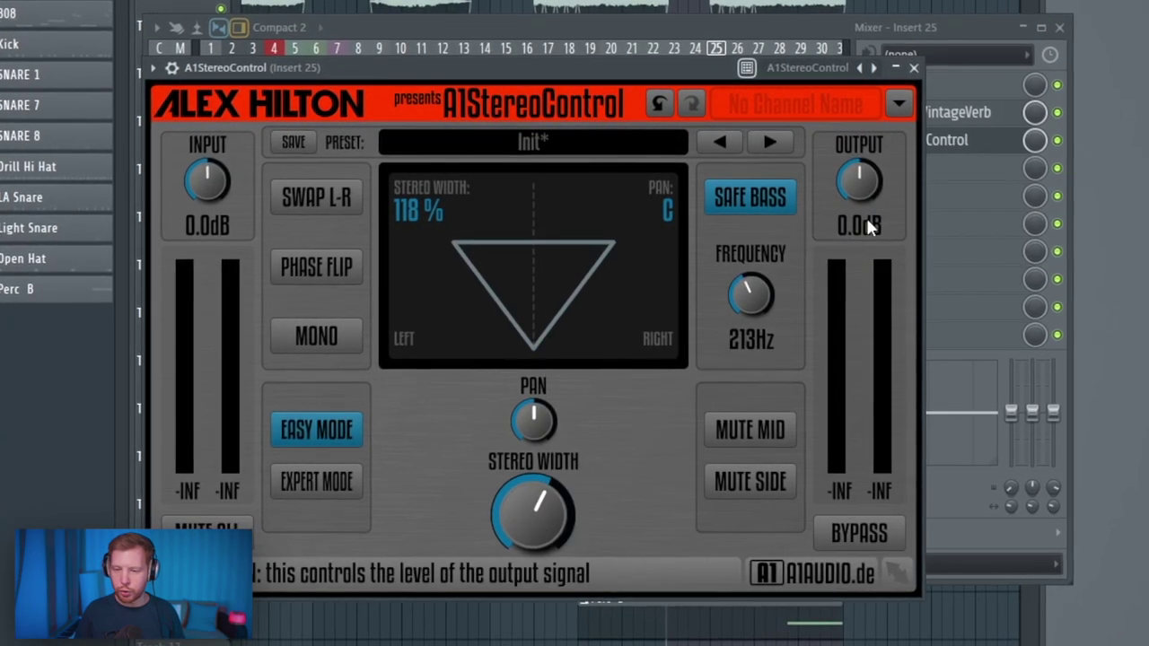
pyautogui.click(912, 69)
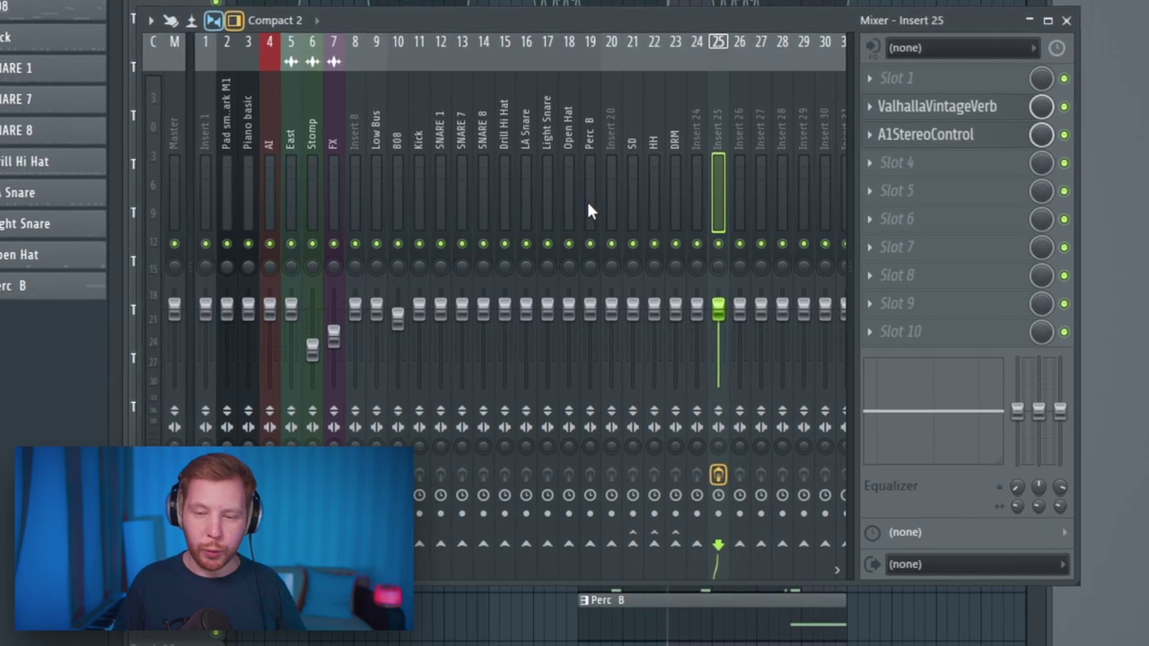
pyautogui.click(418, 113)
pyautogui.click(441, 125)
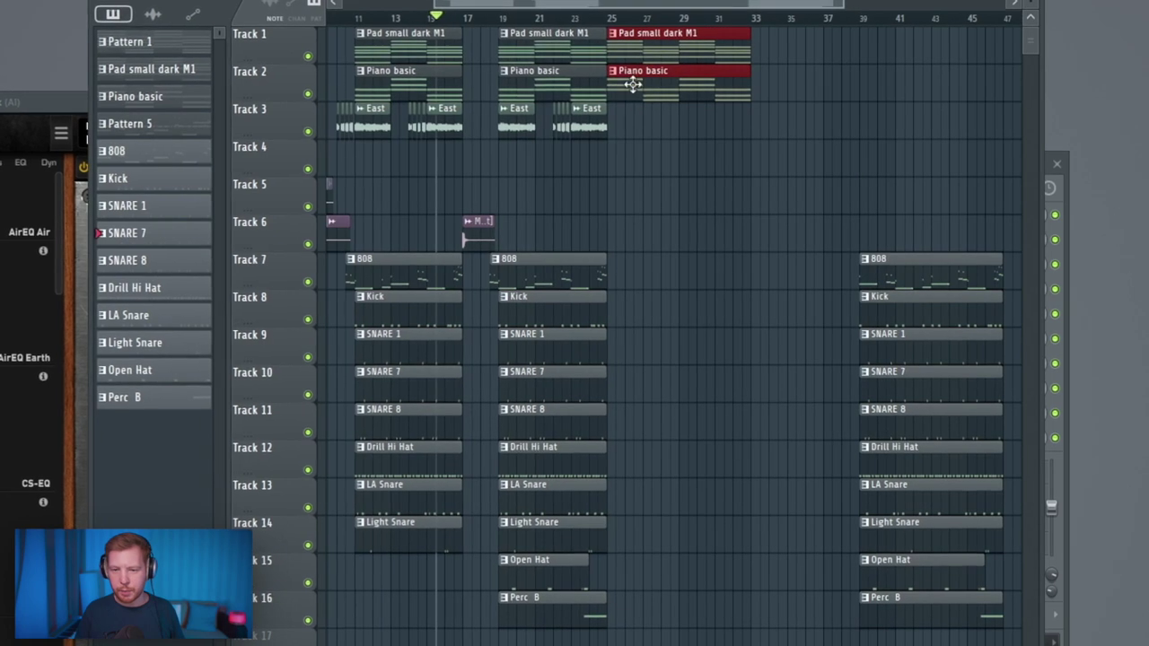
# - Turn the Pad small dark M1 clip at bar 25 into a unique variation with three-note chords transposed down one octave
pyautogui.scroll(2, 492, 269)
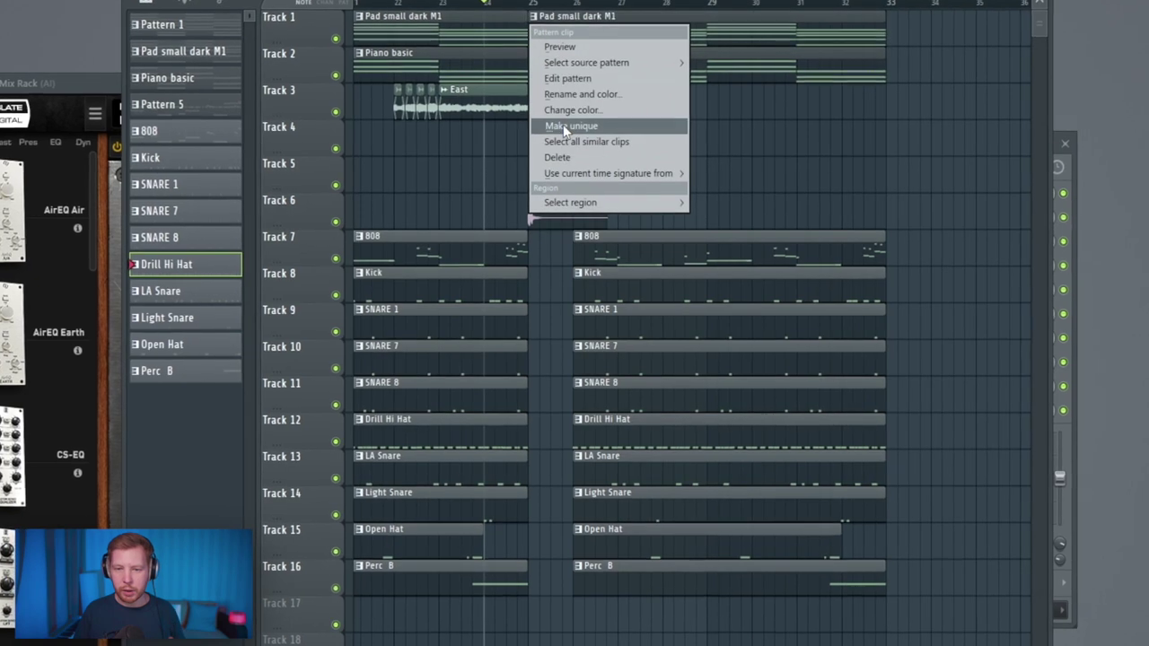
pyautogui.doubleClick(602, 9)
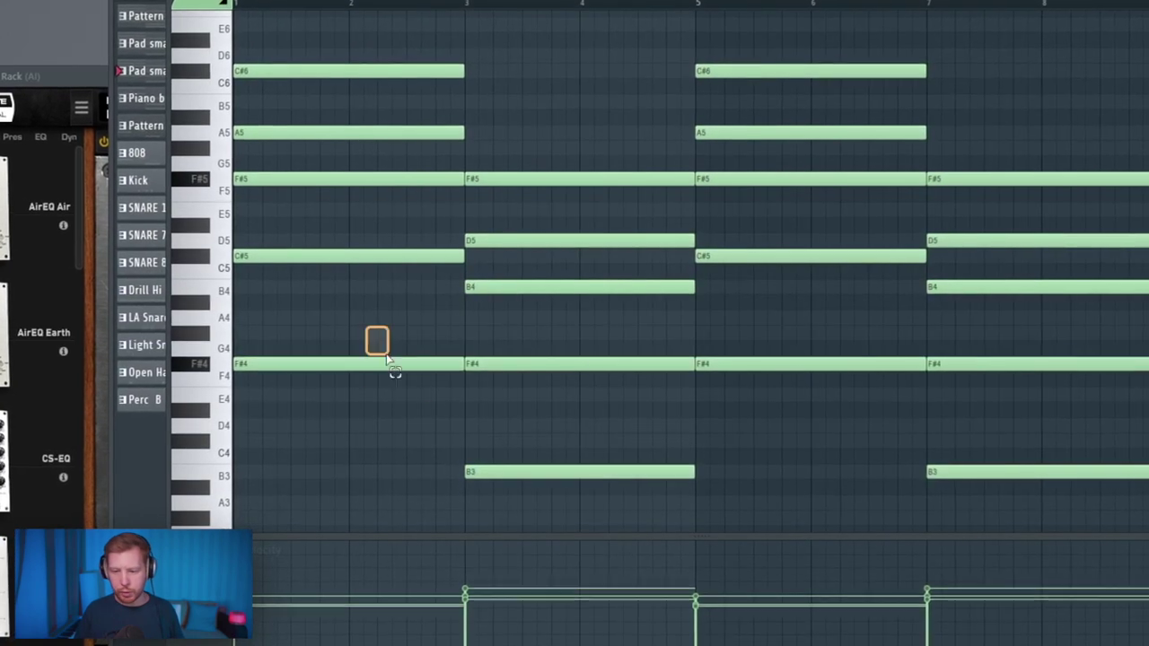
pyautogui.moveTo(386, 359); pyautogui.dragTo(992, 535)
pyautogui.press('Delete')
pyautogui.rightClick(502, 287)
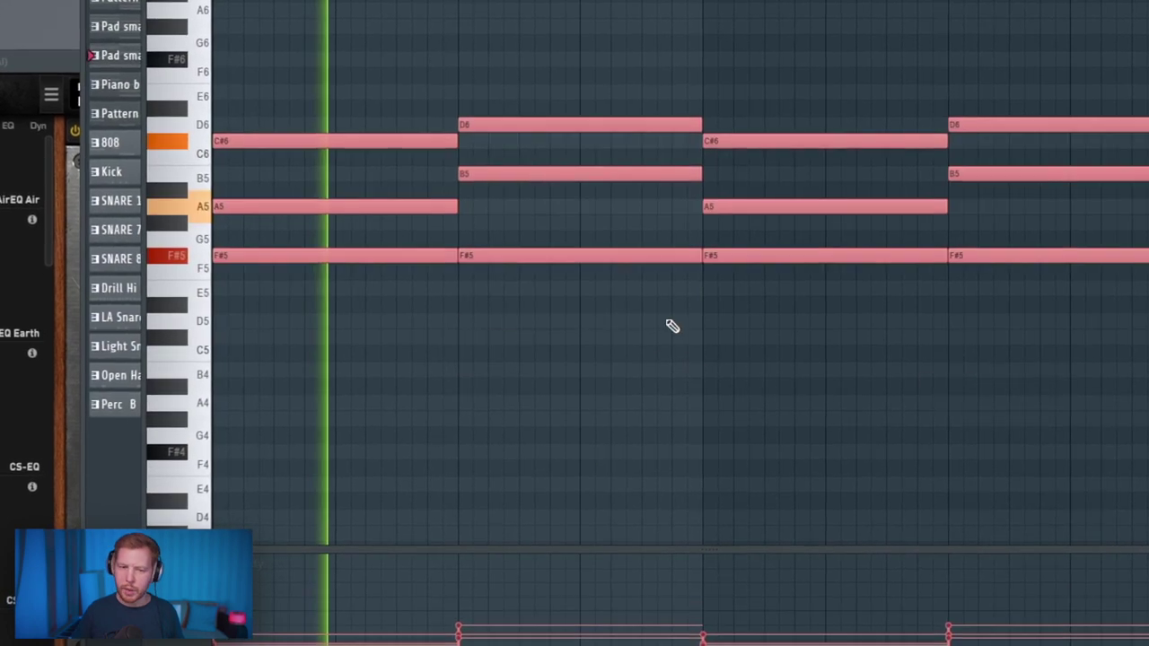
pyautogui.hotkey('ctrl', 'Down')
pyautogui.press('space')
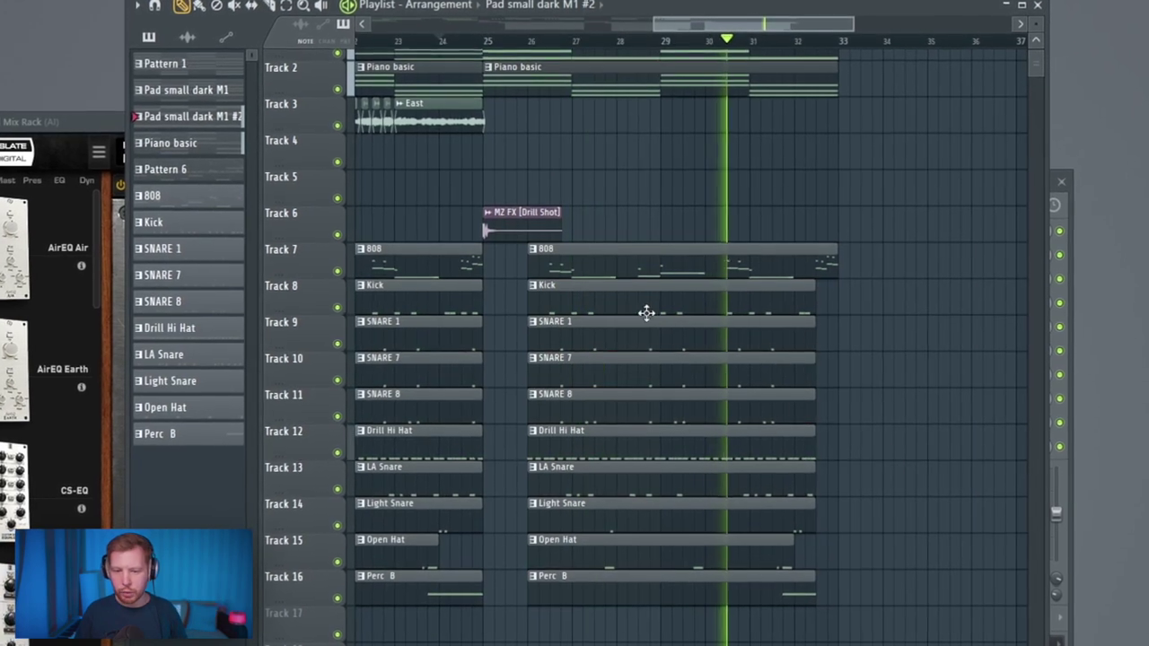
# - Remove the Kick clip starting at bar 26 and duplicate the Pad small dark M1 #2 and Piano basic clips to bar 33
pyautogui.rightClick(647, 310)
pyautogui.scroll(-3, 685, 288)
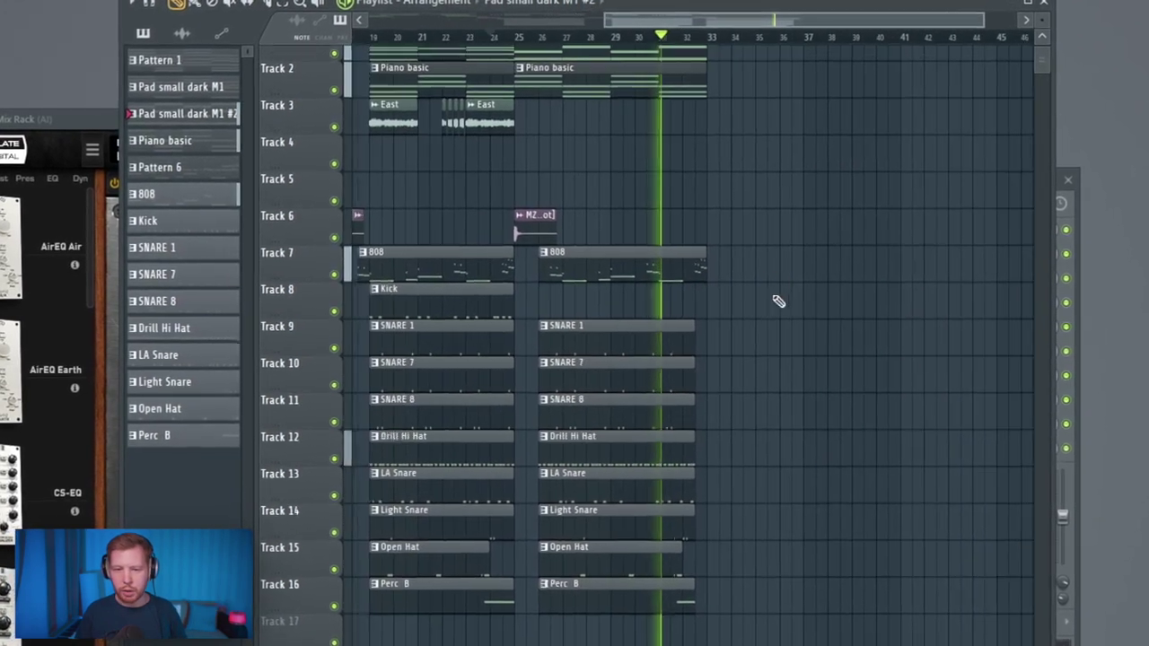
pyautogui.scroll(1, 768, 287)
pyautogui.moveTo(716, 193); pyautogui.dragTo(769, 78)
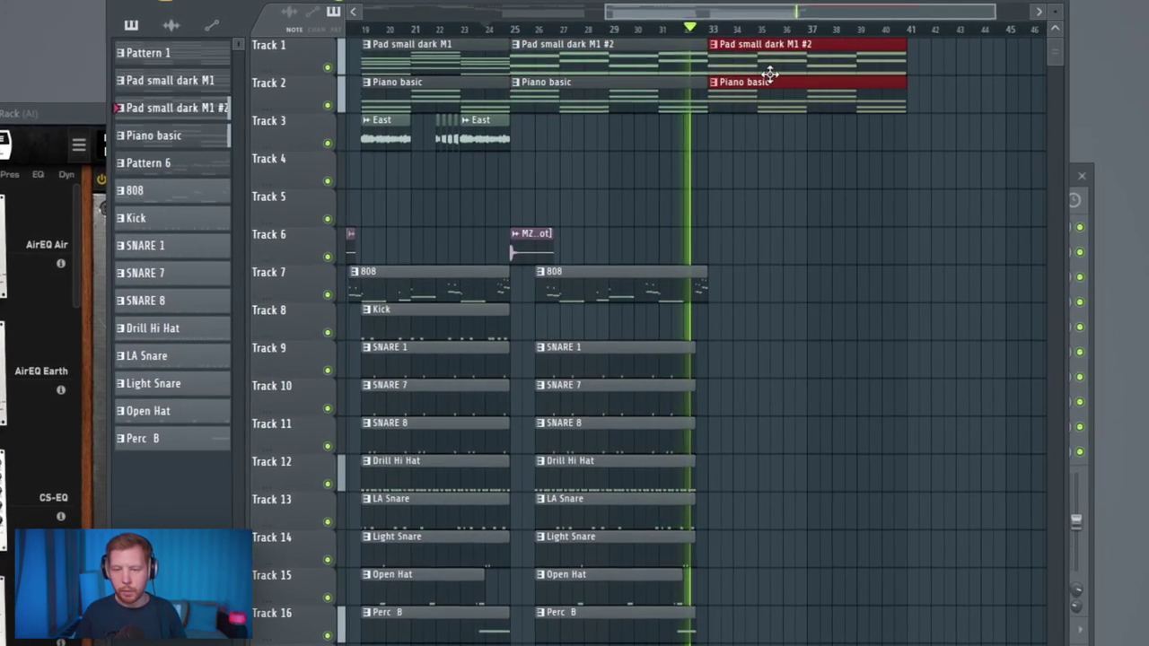
pyautogui.keyDown('ctrl'); pyautogui.click(844, 275); pyautogui.keyUp('ctrl')
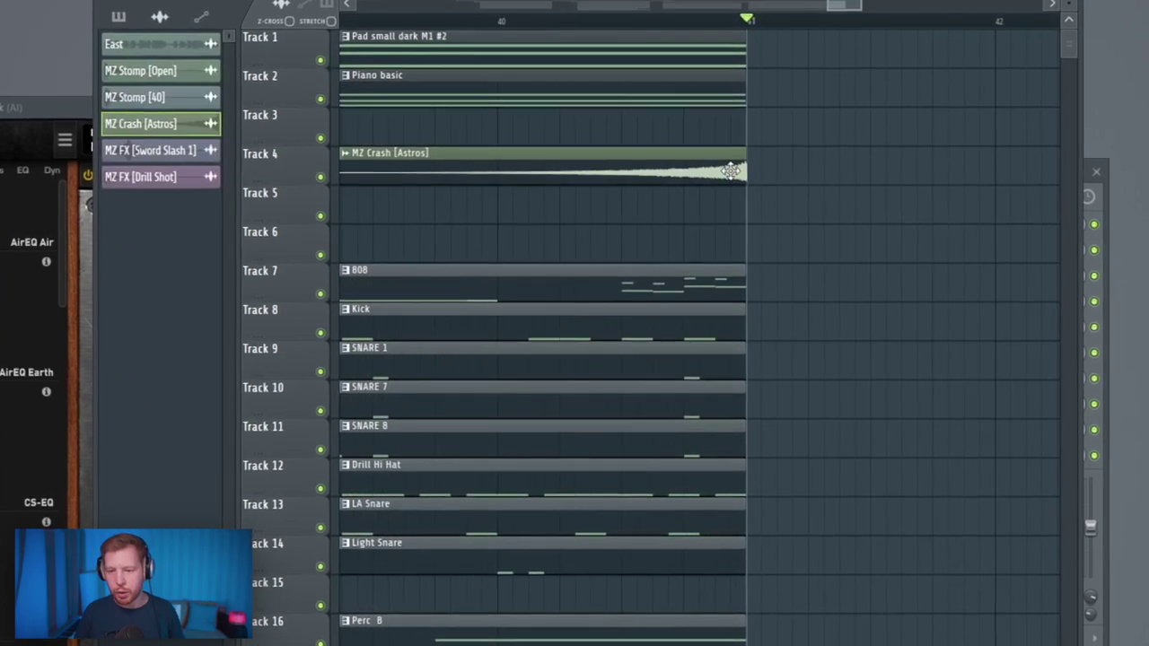
# - Duplicate the Pad small dark M1 #2 clip so that a copy starts at bar 41
pyautogui.scroll(-4, 784, 176)
pyautogui.scroll(-2, 513, 111)
pyautogui.moveTo(464, 50); pyautogui.dragTo(648, 45)
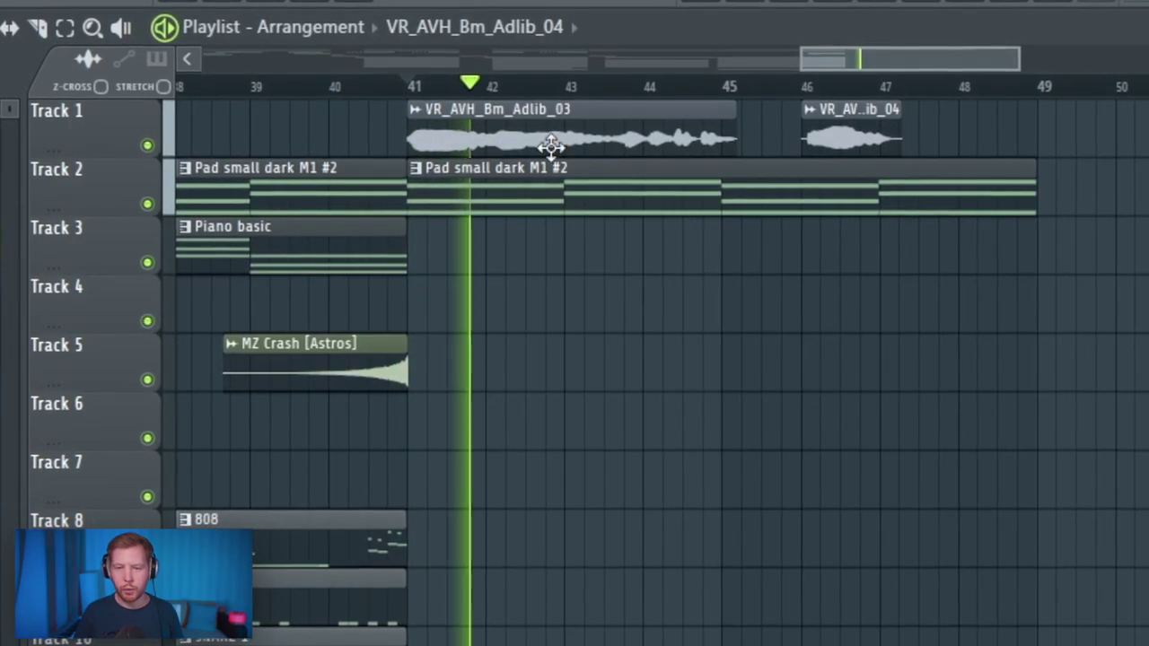
# - Route the VR_AVH_Bm_Adlib_03 vocal sample to mixer track 5, East
pyautogui.doubleClick(485, 123)
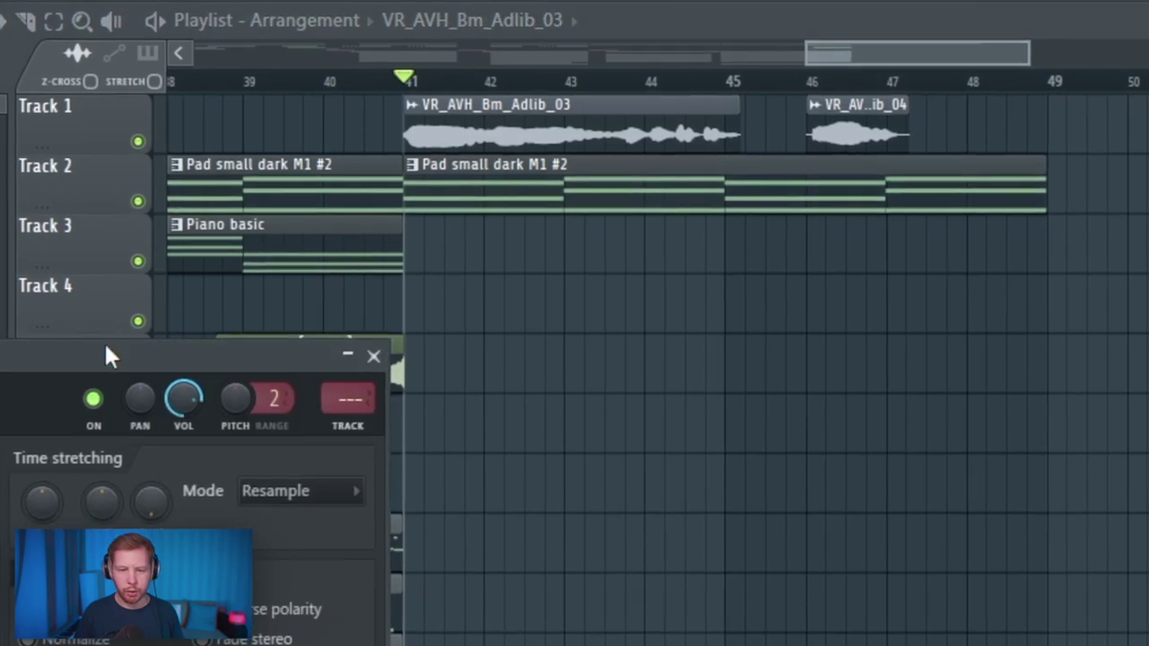
pyautogui.moveTo(104, 356); pyautogui.dragTo(685, 250)
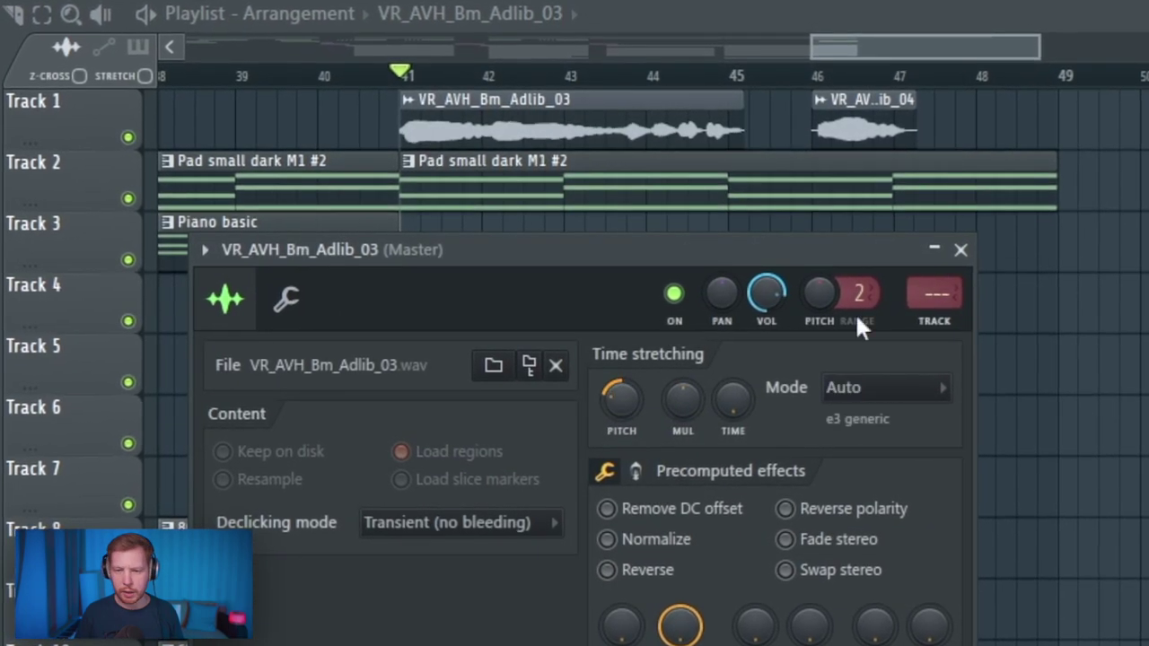
pyautogui.moveTo(936, 296); pyautogui.dragTo(933, 301)
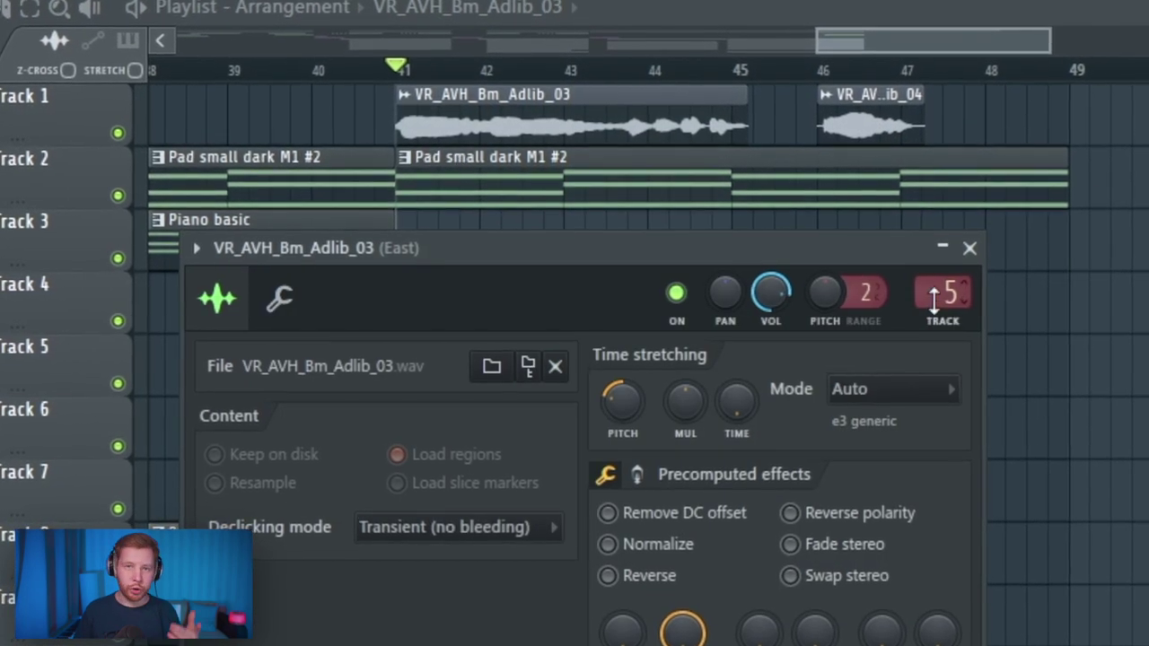
pyautogui.click(970, 248)
# - Lower the channel volume of the VR_AVH_Bm_Adlib_03 sample and play the arrangement
pyautogui.scroll(2, 474, 120)
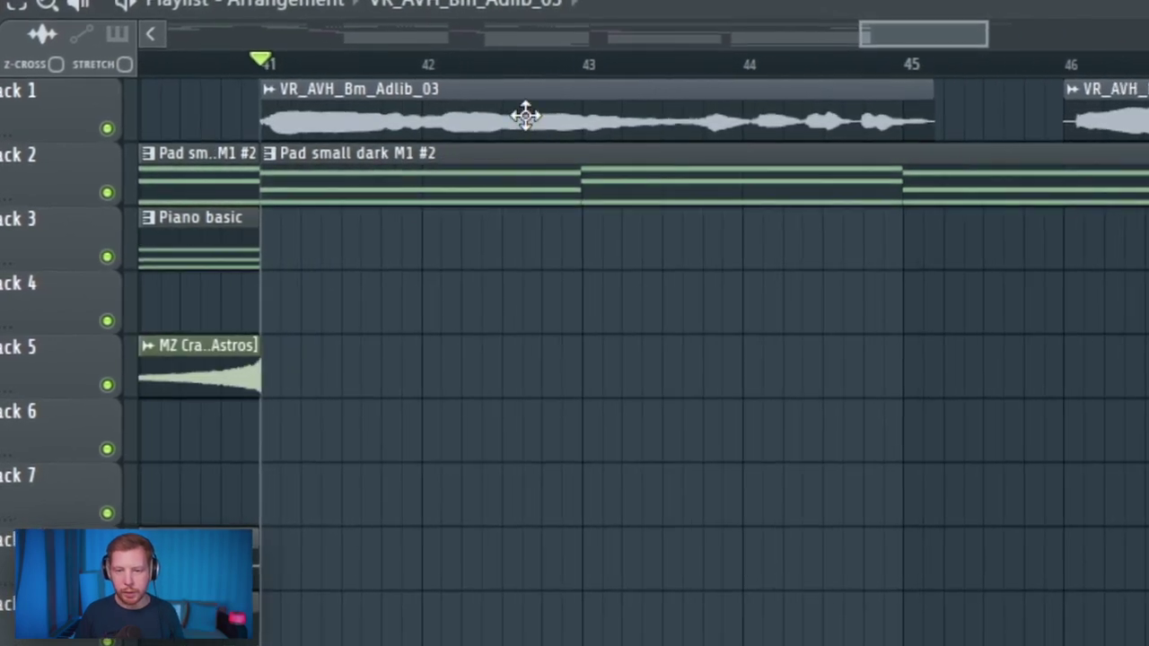
pyautogui.doubleClick(524, 113)
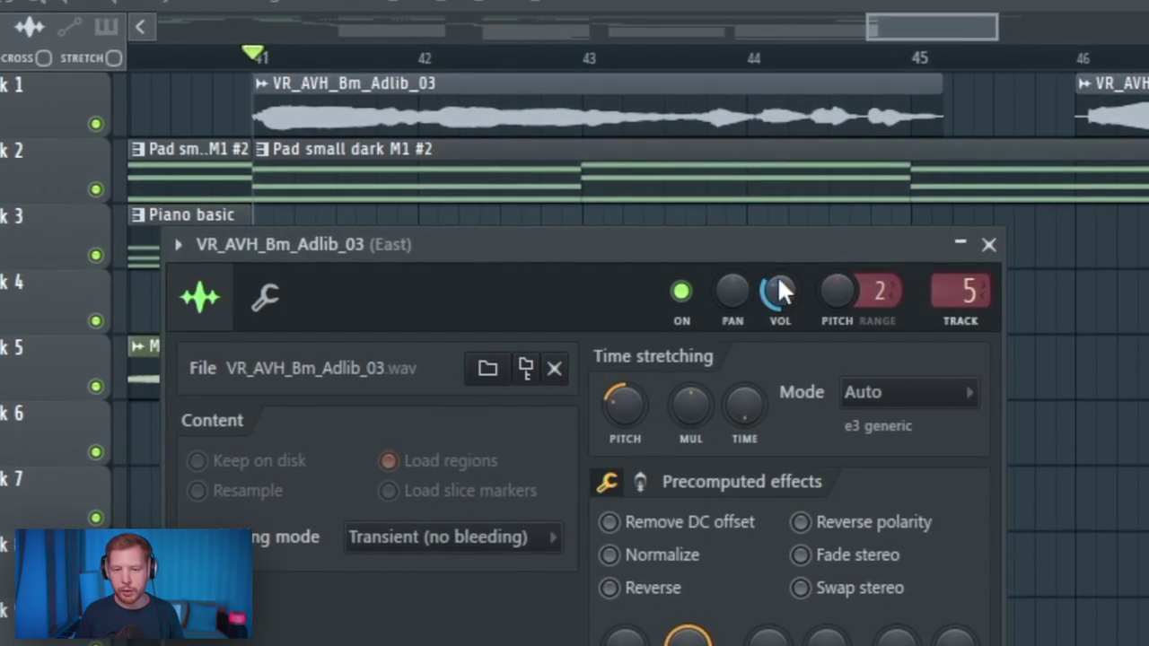
pyautogui.press('space')
pyautogui.click(997, 242)
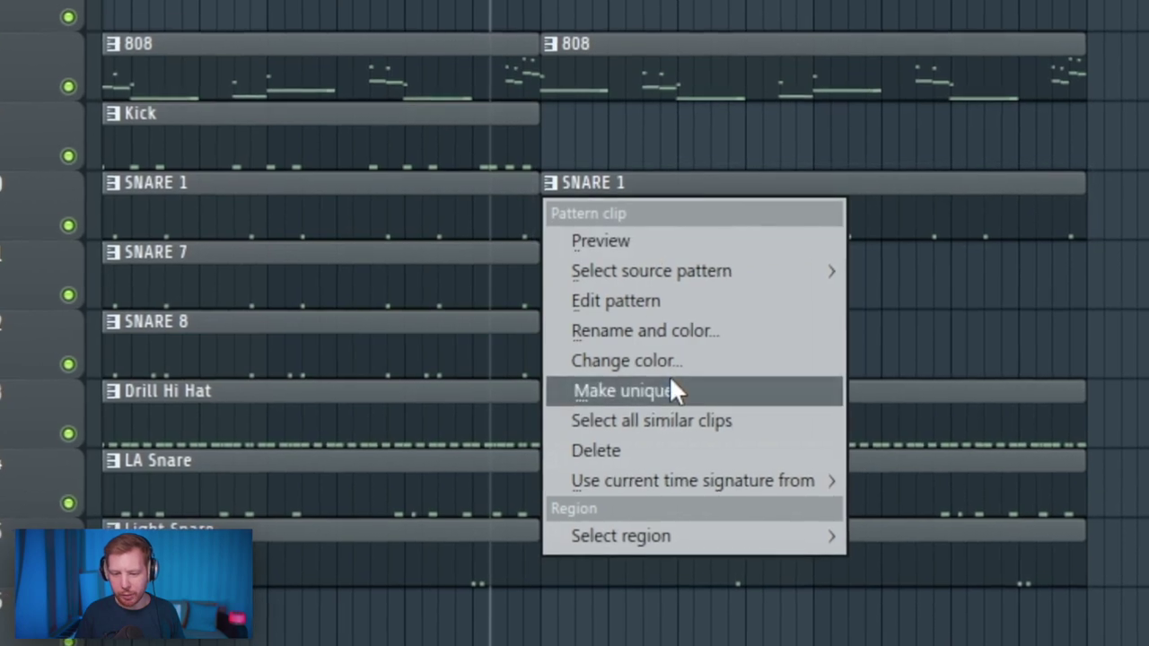
# - Make the SNARE 1 clip at bar 41 unique, and paste its snare notes onto the MZ Clap [Gang] channel
pyautogui.click(672, 388)
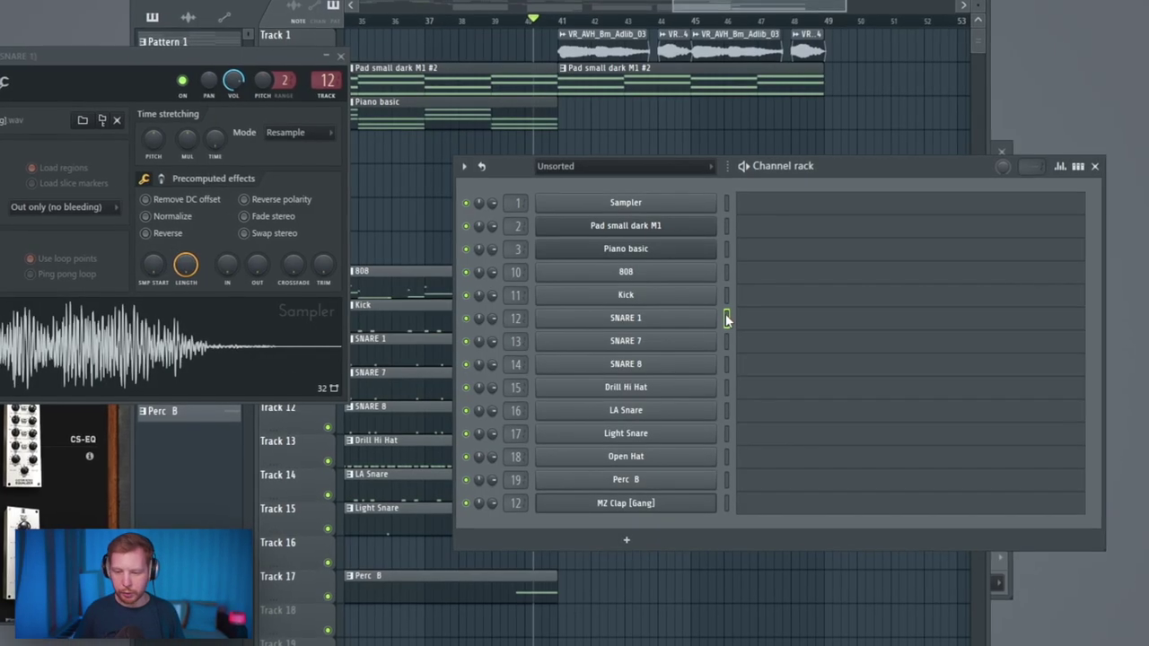
pyautogui.press('Down')
pyautogui.press('Down')
pyautogui.press('Down')
pyautogui.press('Down')
pyautogui.press('Down')
pyautogui.press('Down')
pyautogui.press('Down')
pyautogui.press('Down')
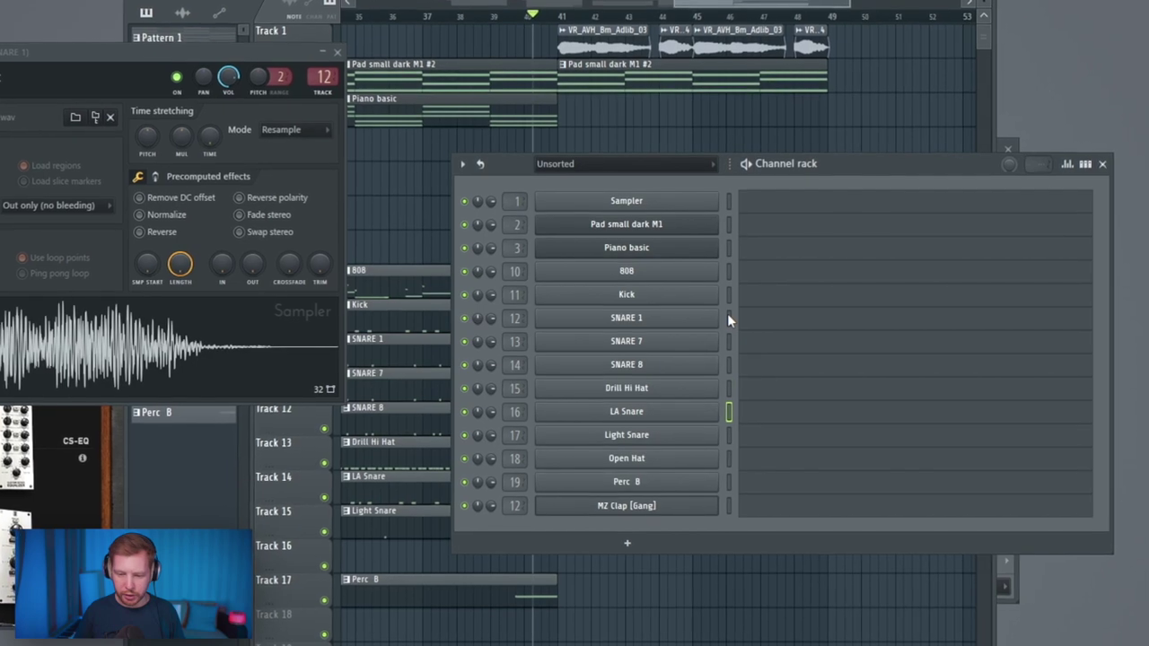
pyautogui.hotkey('ctrl', 'v')
pyautogui.rightClick(781, 134)
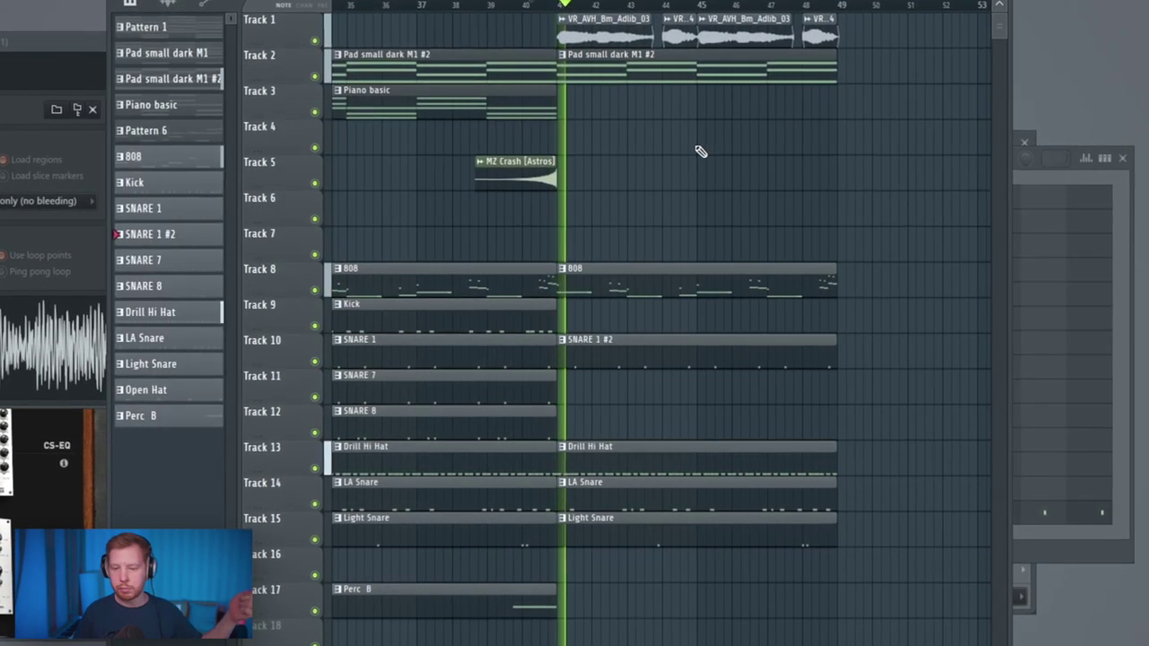
# - Insert a new instrument channel into the channel rack for Pattern 18
pyautogui.scroll(-2, 734, 246)
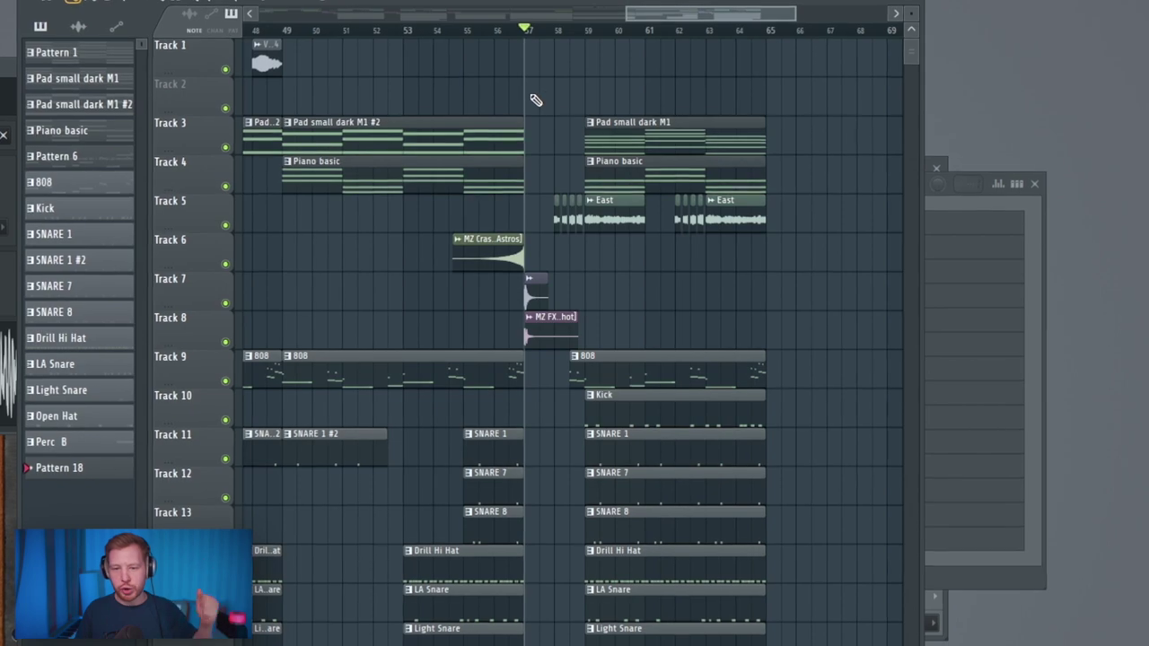
pyautogui.press('F6')
pyautogui.rightClick(628, 245)
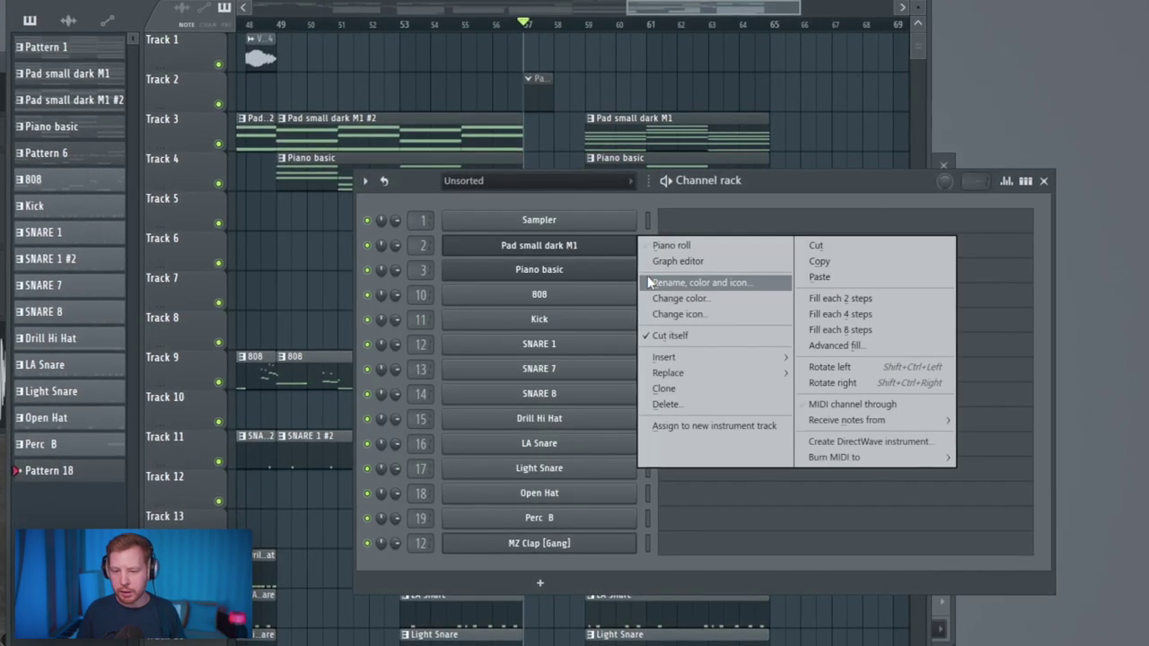
pyautogui.moveTo(680, 358)
pyautogui.click(849, 278)
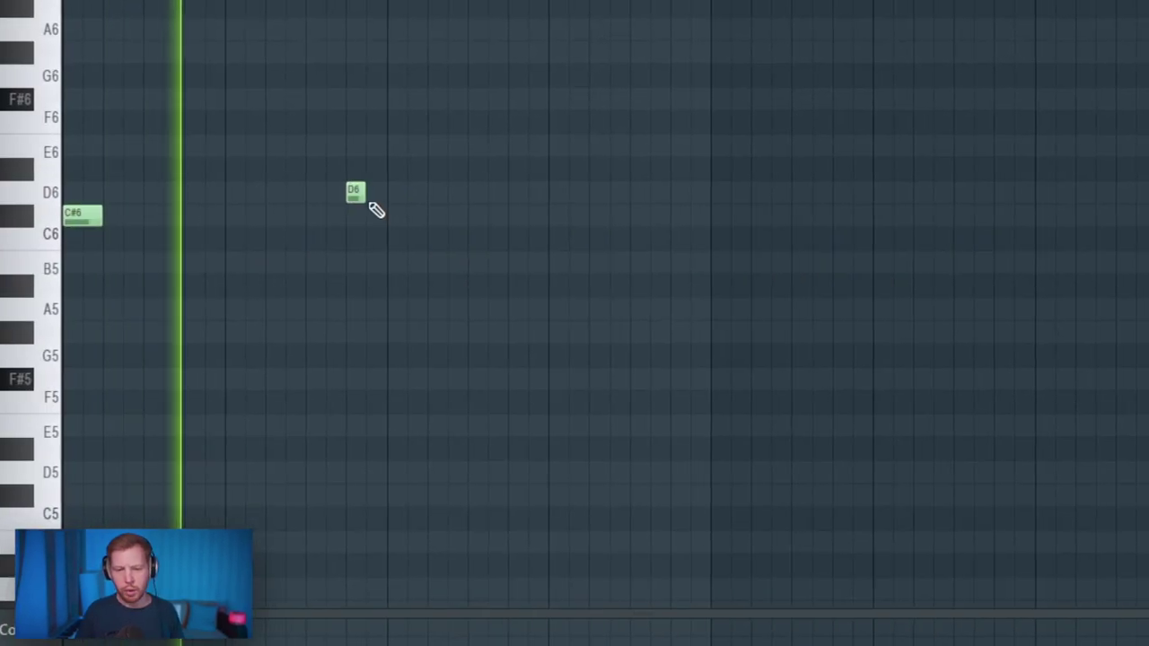
# - Draw a held B5 note in the Pattern 18 melody and copy the D6, C#6, B5 phrase further along at a lower pitch
pyautogui.moveTo(405, 269); pyautogui.dragTo(525, 269)
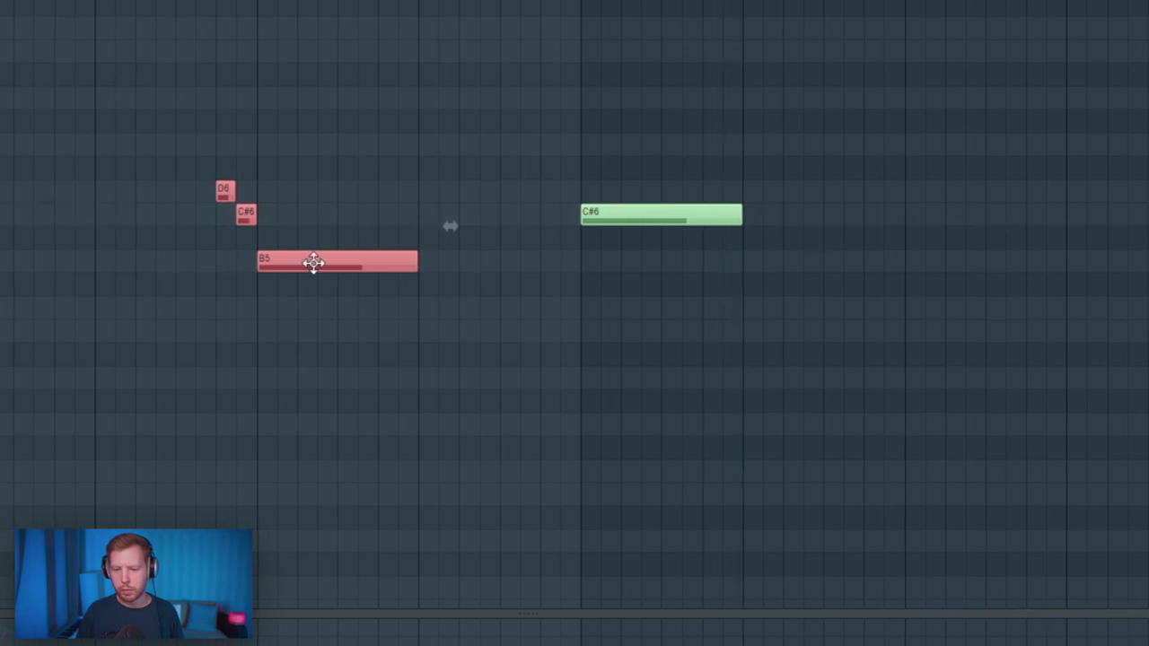
pyautogui.moveTo(317, 264); pyautogui.dragTo(949, 392)
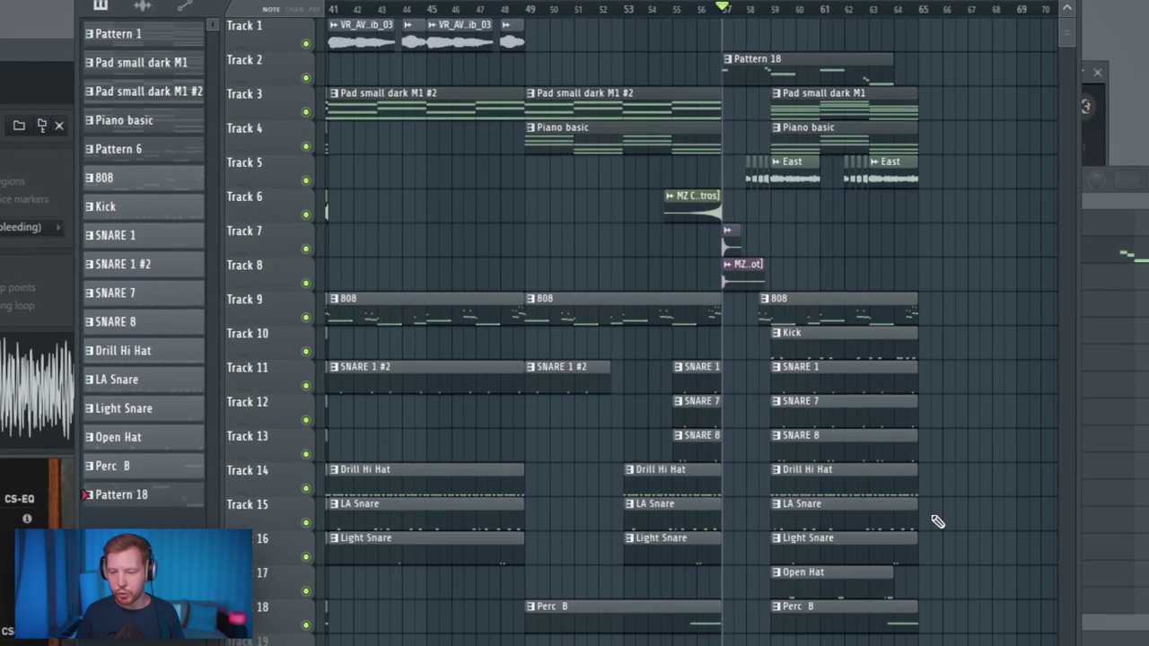
# - Duplicate the eight-bar section starting at bar 57 and consolidate the copy into a 24Bit int stereo WAV with the remainder cut
pyautogui.moveTo(981, 636); pyautogui.dragTo(749, 25)
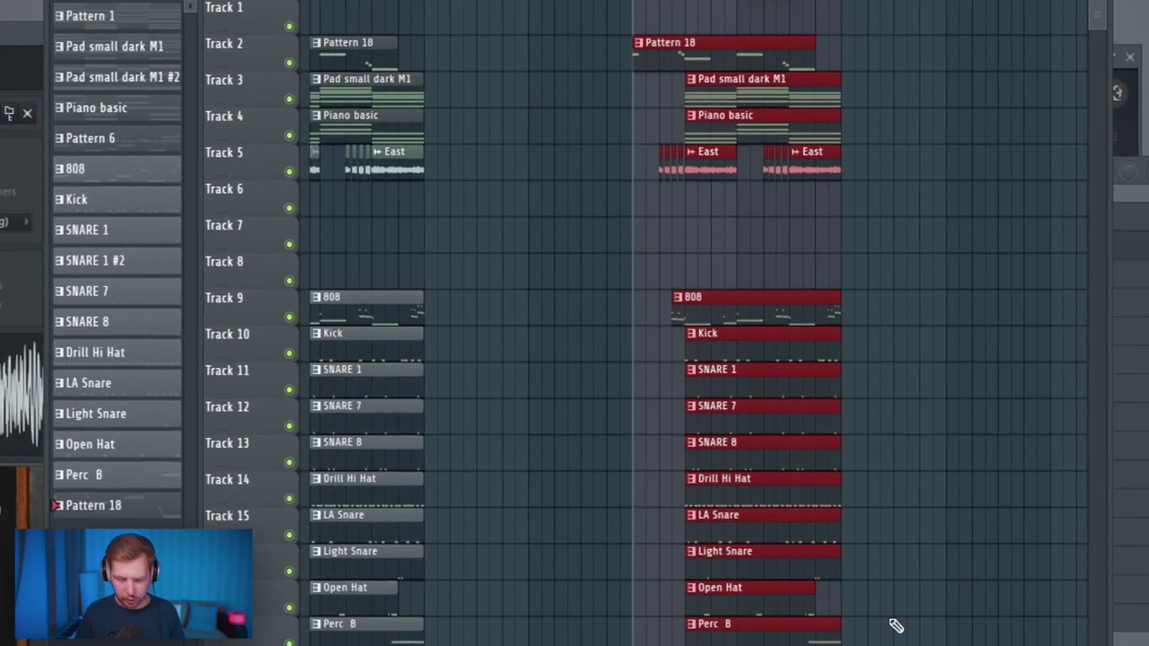
pyautogui.hotkey('ctrl', 'alt', 'c')
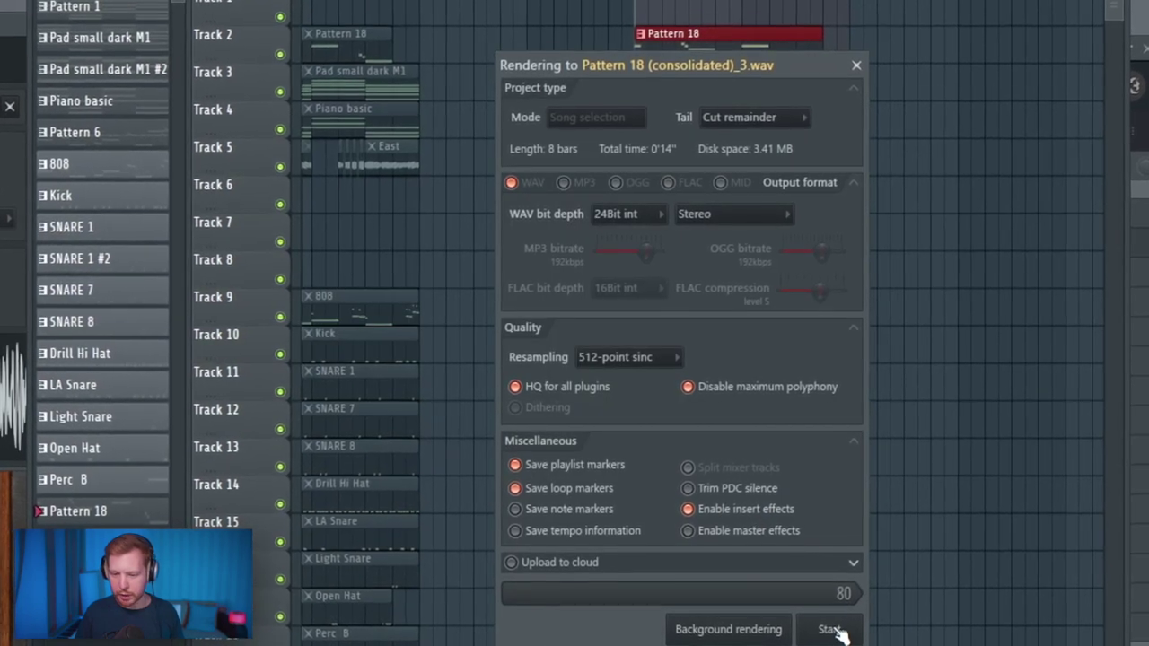
pyautogui.click(823, 624)
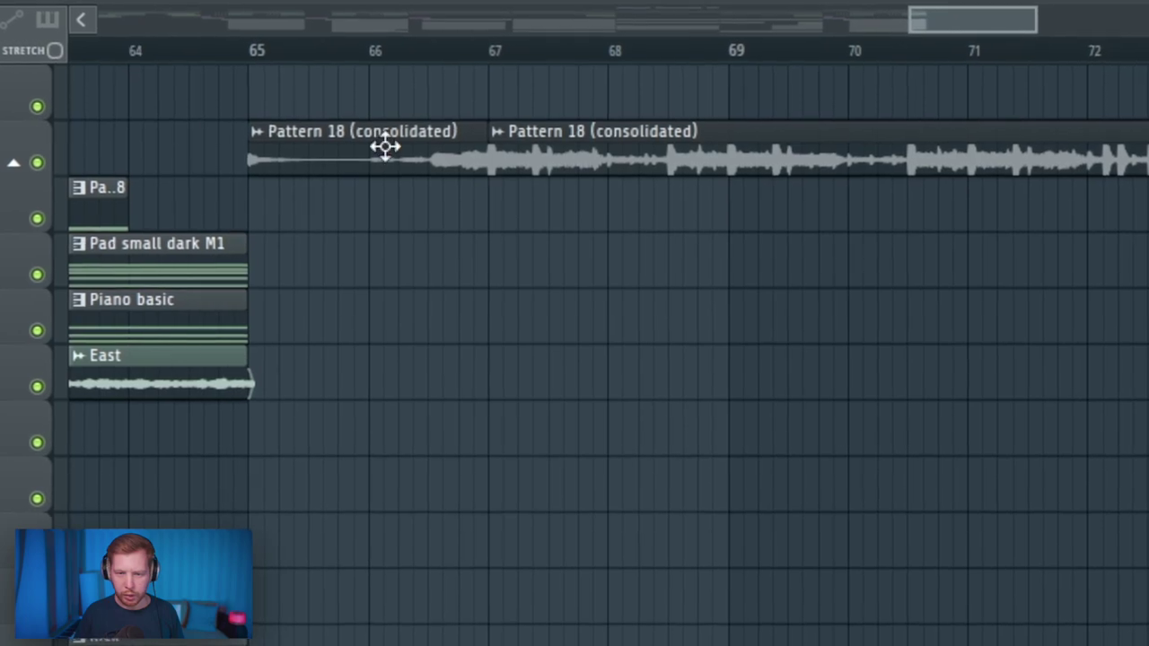
# - Duplicate the MZ FX [Sword Slash 1] and [Drill Shot] clips, consolidate the copies to a 24Bit int stereo WAV, and move it along Track 5
pyautogui.hscroll(-5, 354, 436)
pyautogui.scroll(-2, 380, 552)
pyautogui.hscroll(-4, 405, 508)
pyautogui.moveTo(377, 467); pyautogui.dragTo(895, 569)
pyautogui.hscroll(5, 905, 411)
pyautogui.hotkey('ctrl', 'd')
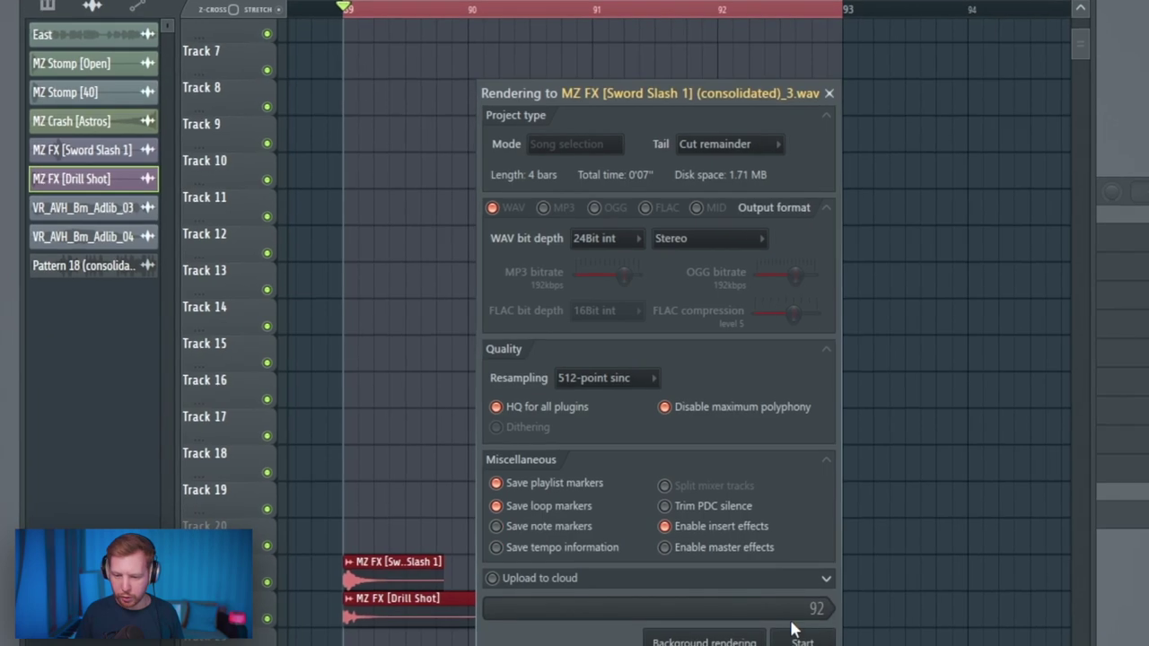
pyautogui.click(799, 632)
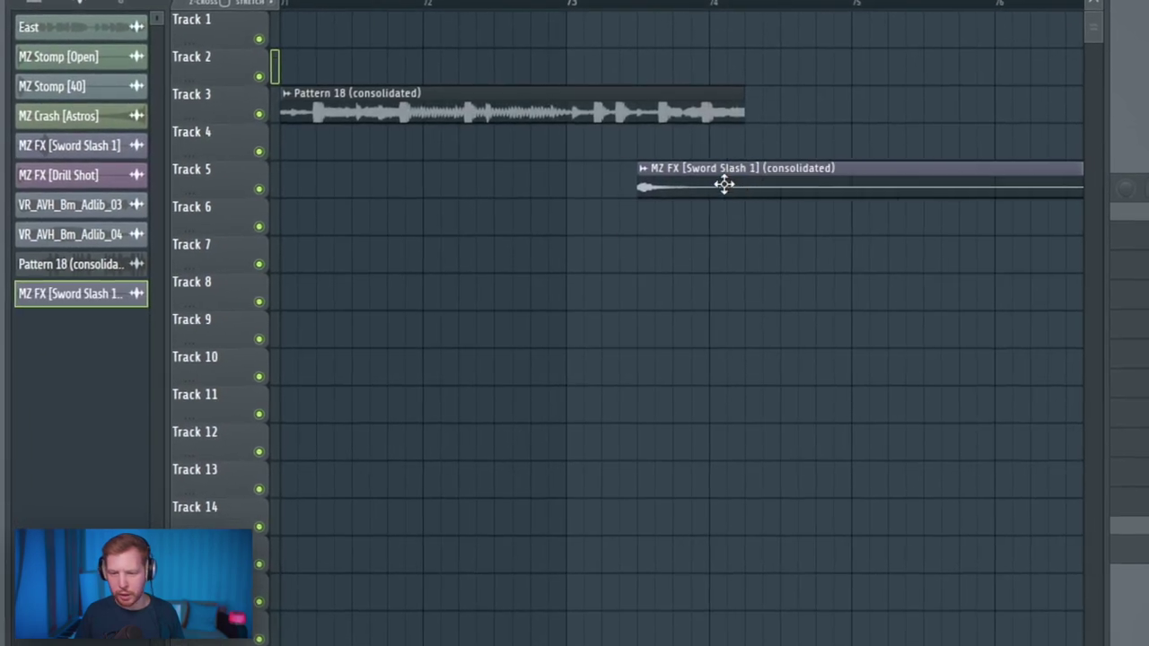
pyautogui.moveTo(725, 184); pyautogui.dragTo(818, 188)
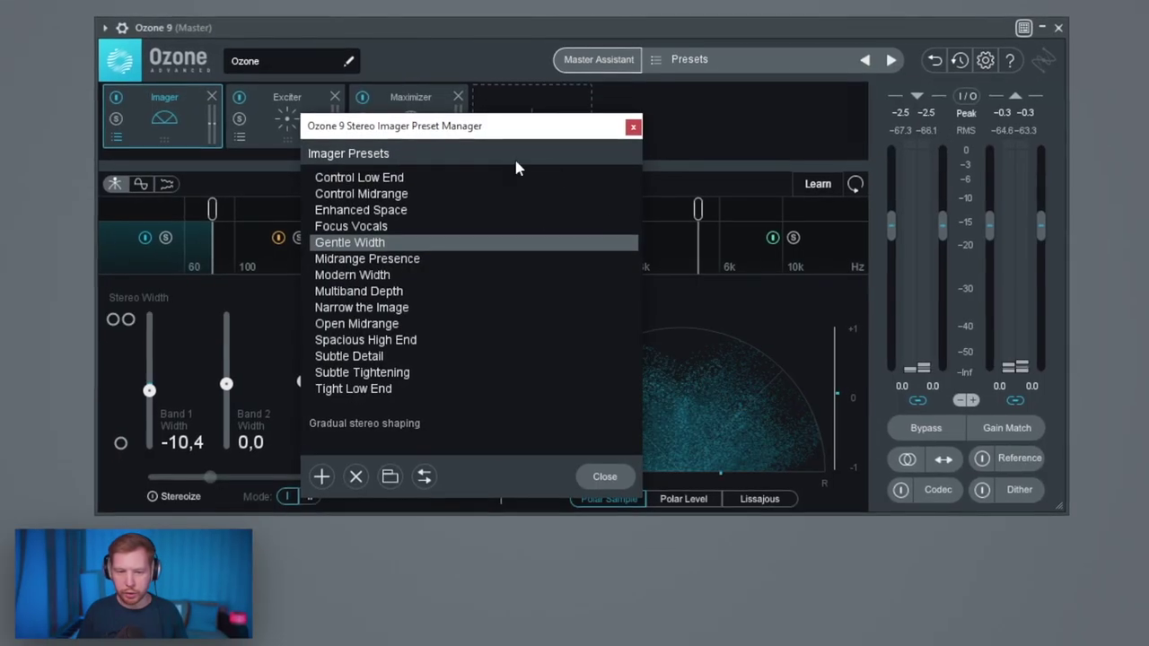
# - Review the Exciter and Maximizer modules of Ozone 9 on the master, and adjust the Maximizer's threshold
pyautogui.click(274, 135)
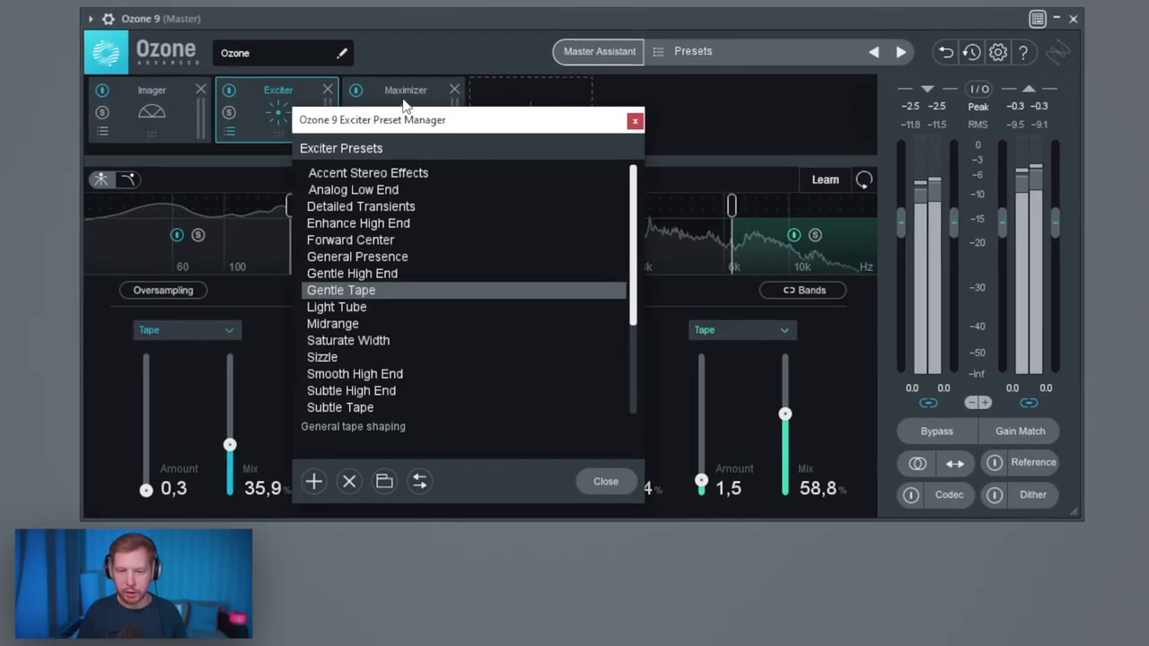
pyautogui.click(409, 107)
pyautogui.click(635, 117)
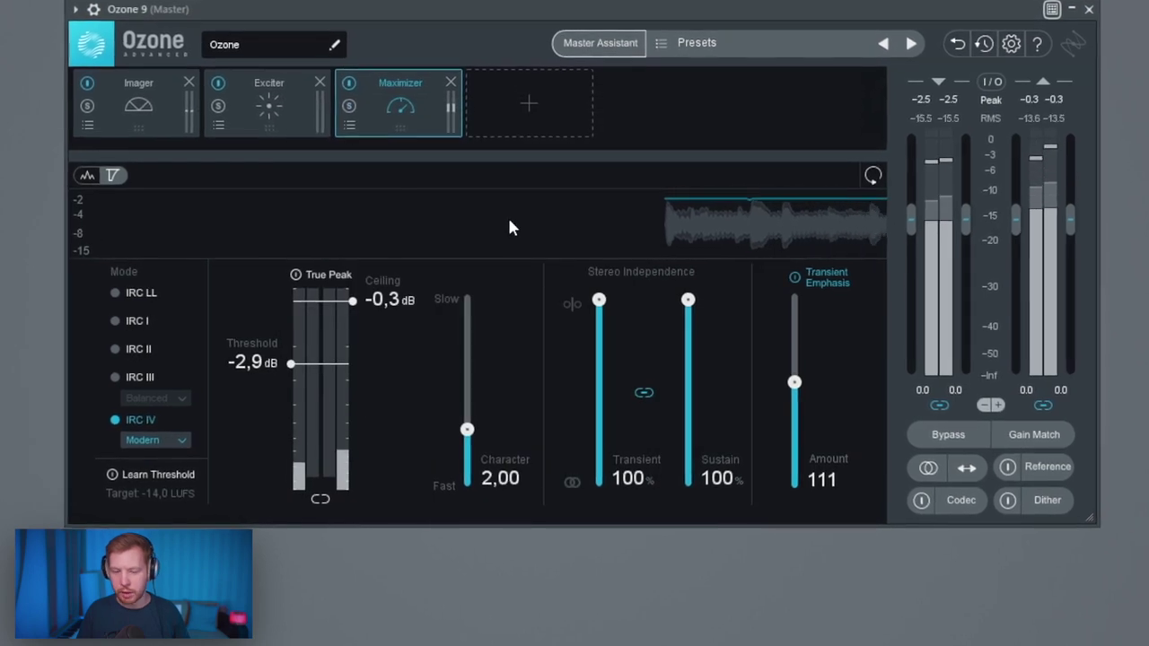
pyautogui.moveTo(292, 371); pyautogui.dragTo(282, 392)
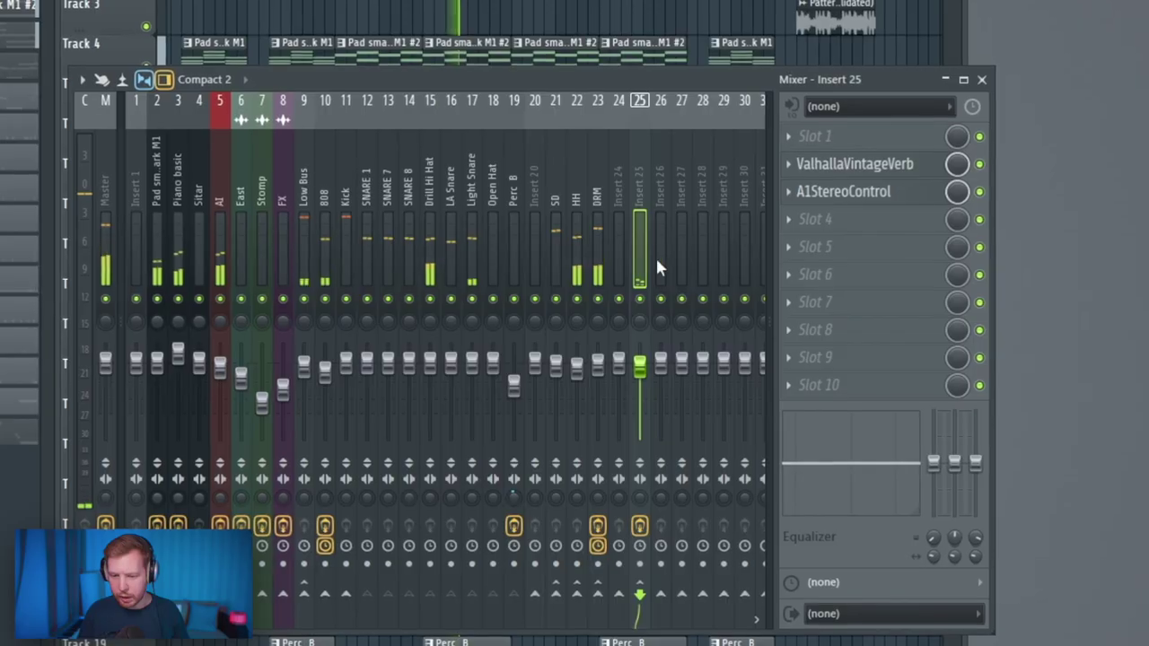
# - Lower the volume of mixer Insert 25, which carries the ValhallaVintageVerb and A1StereoControl effects
pyautogui.moveTo(639, 367); pyautogui.dragTo(639, 380)
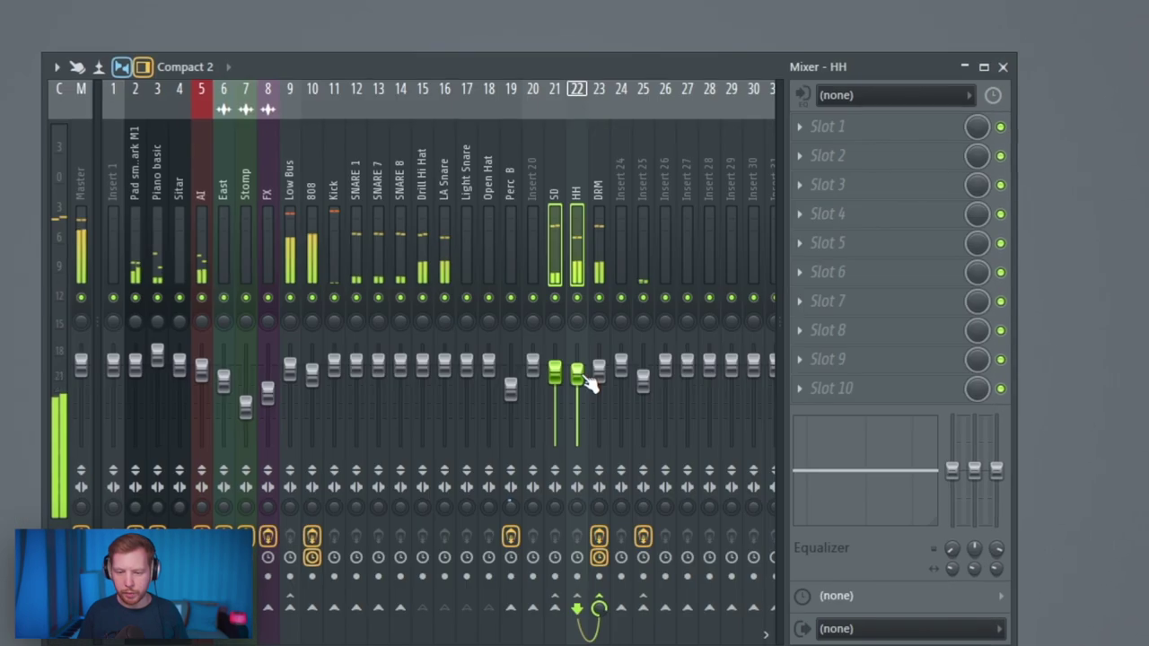